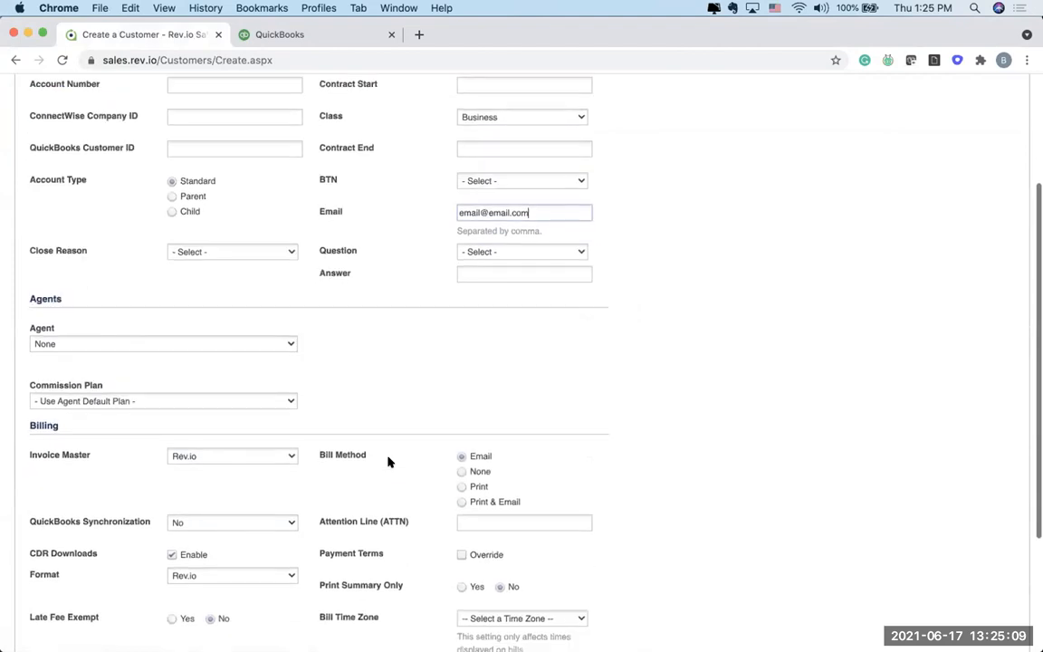
Step: Set QuickBooks Synchronization to Yes for the new customer and continue to the name and address form
left_click(223, 489)
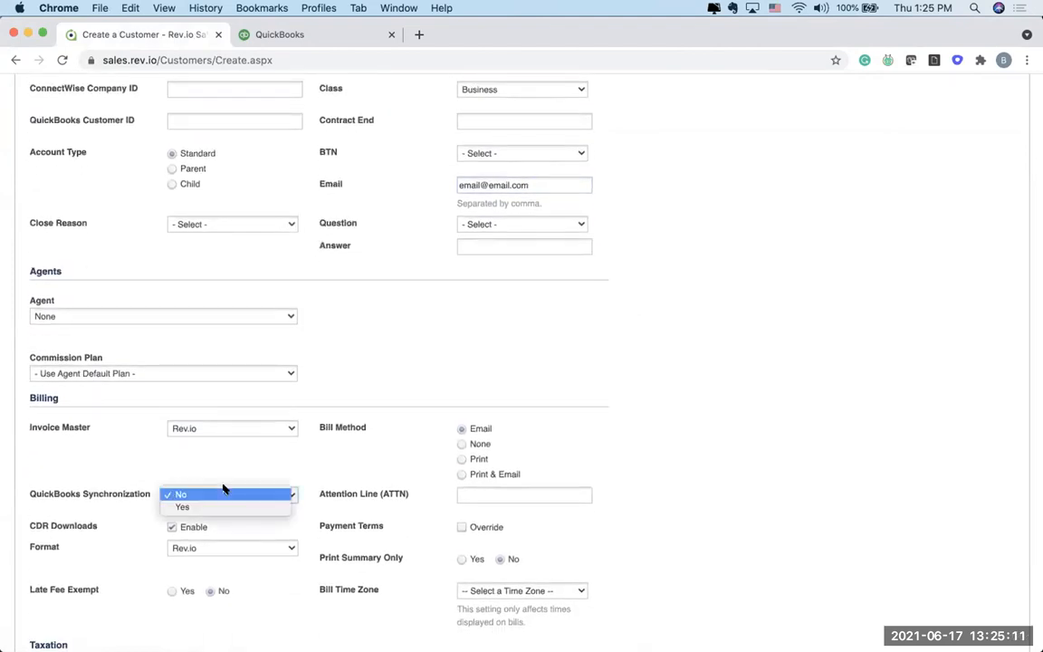
left_click(216, 505)
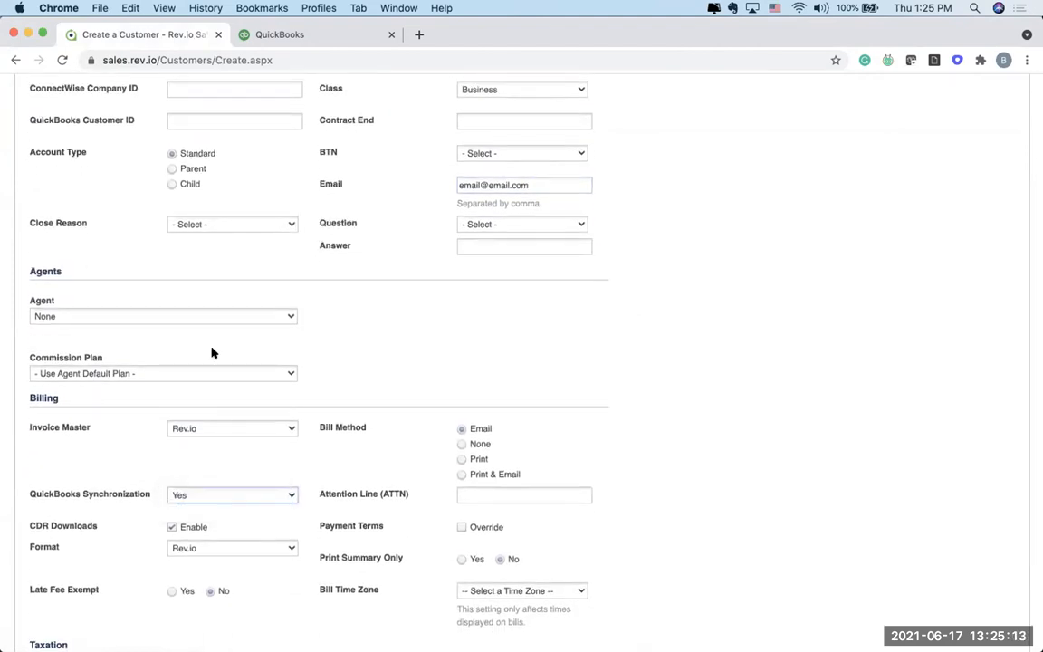
scroll(212, 351, "up", 5)
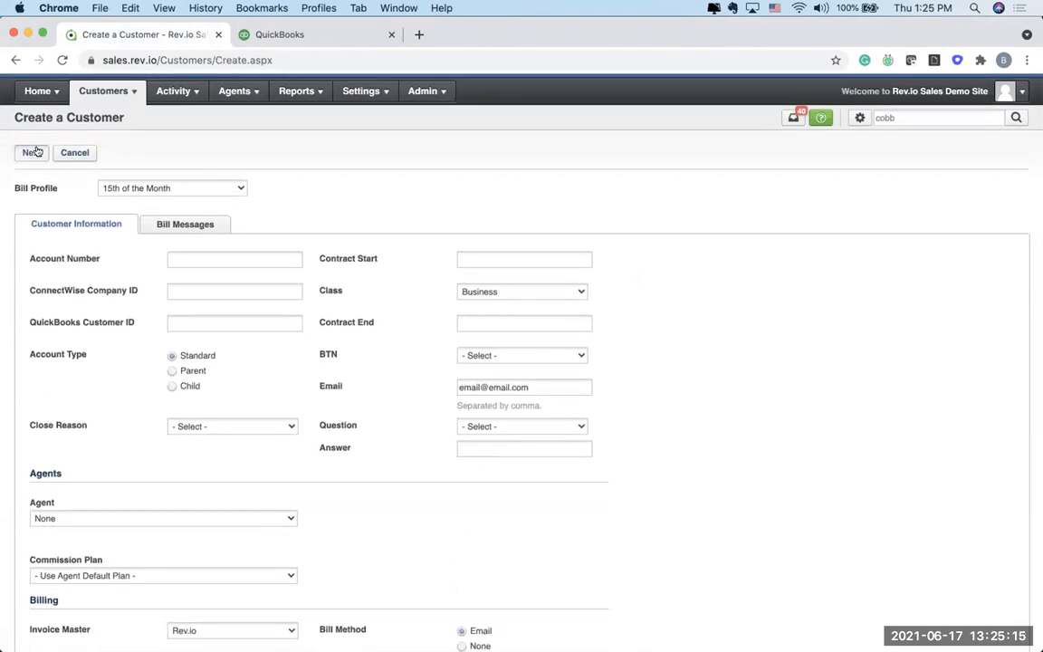
left_click(33, 152)
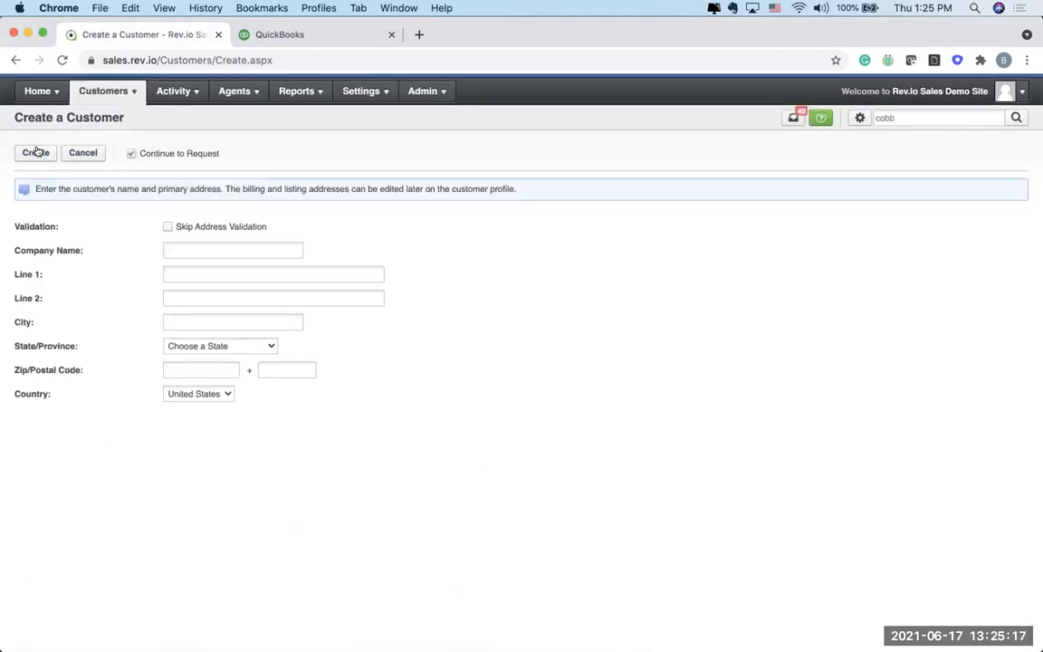
Step: Enter the company name Panera Bread, fill in its street address from the matching suggestion, and create the customer
left_click(182, 246)
type("Panera Bread")
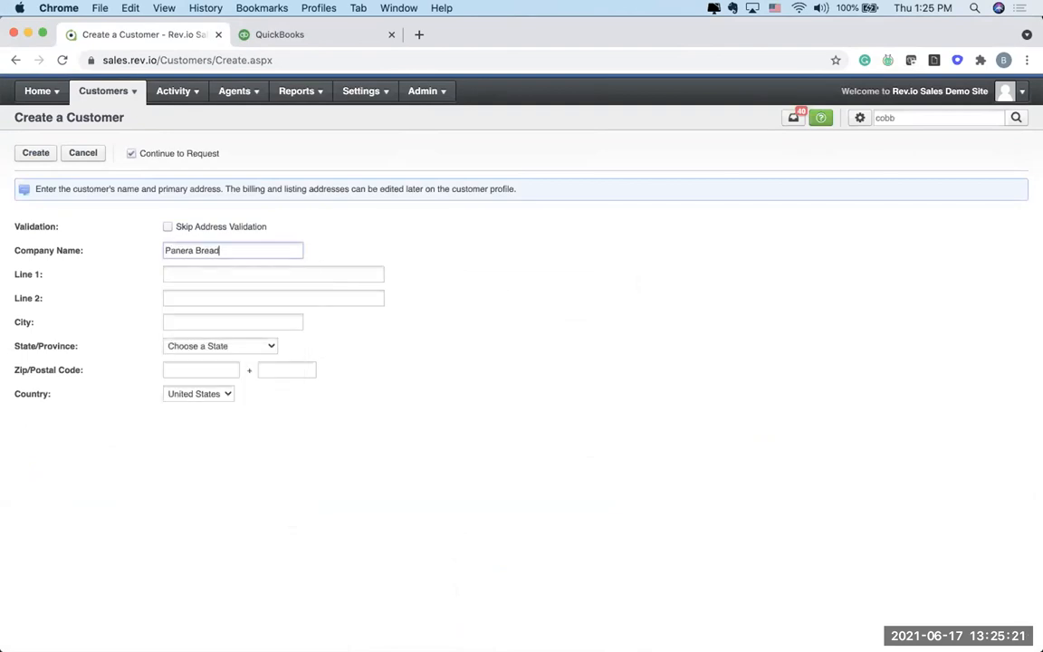
key("Tab")
type("673 Austin")
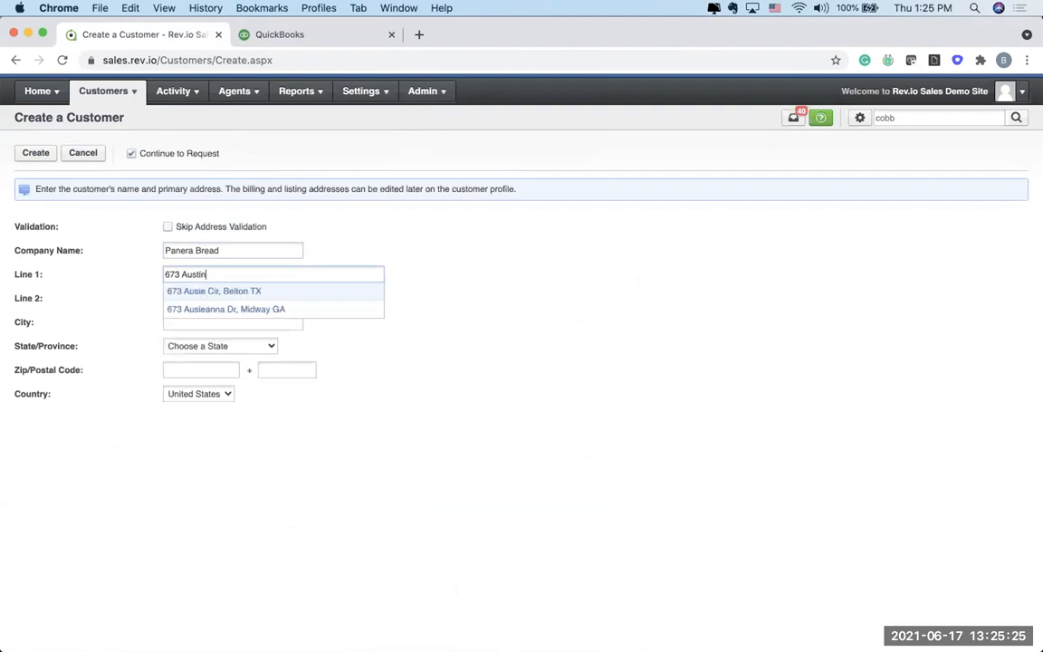
type(" Road New")
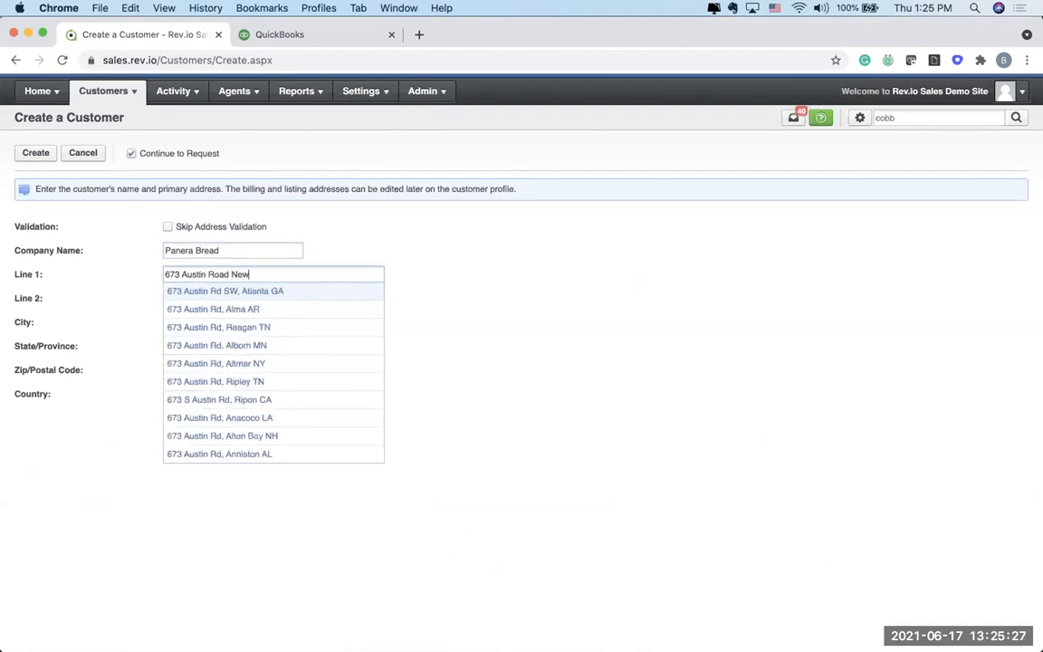
type("nan")
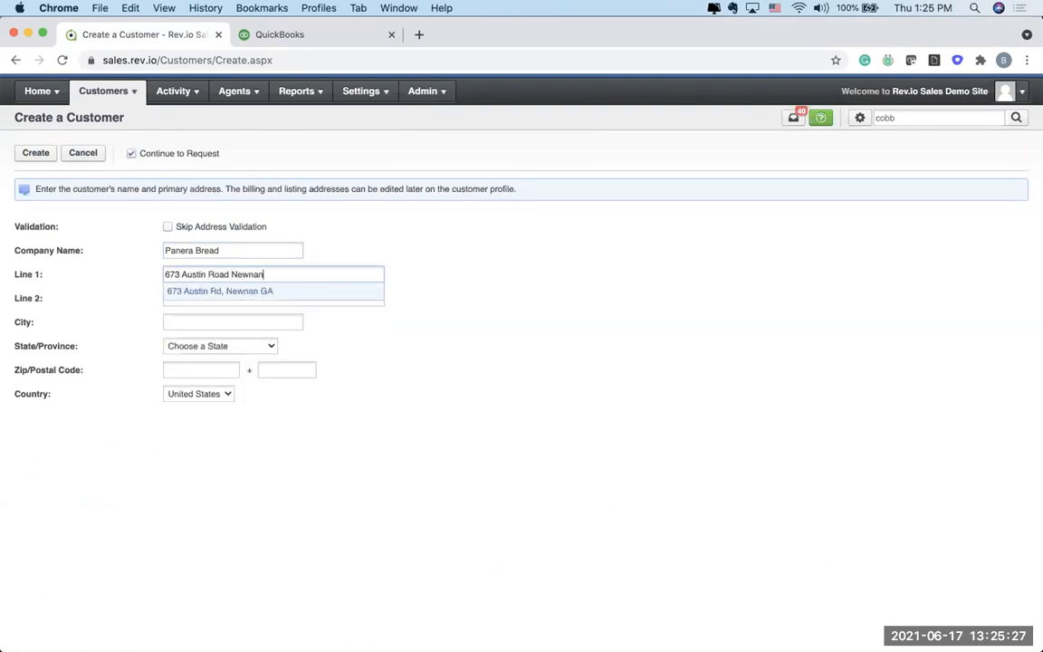
left_click(180, 286)
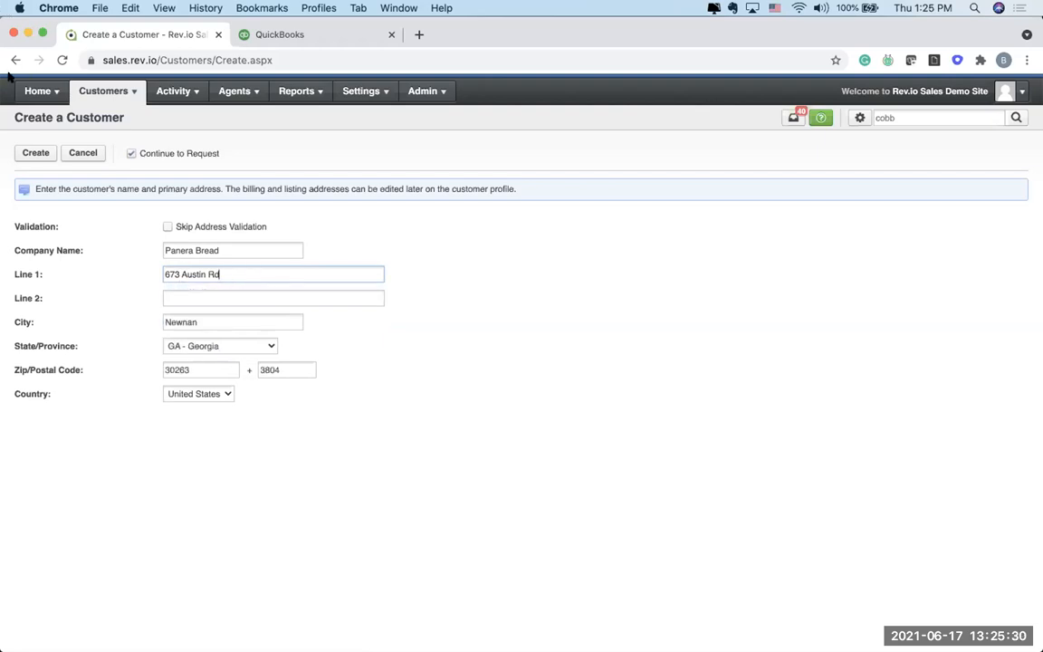
left_click(28, 151)
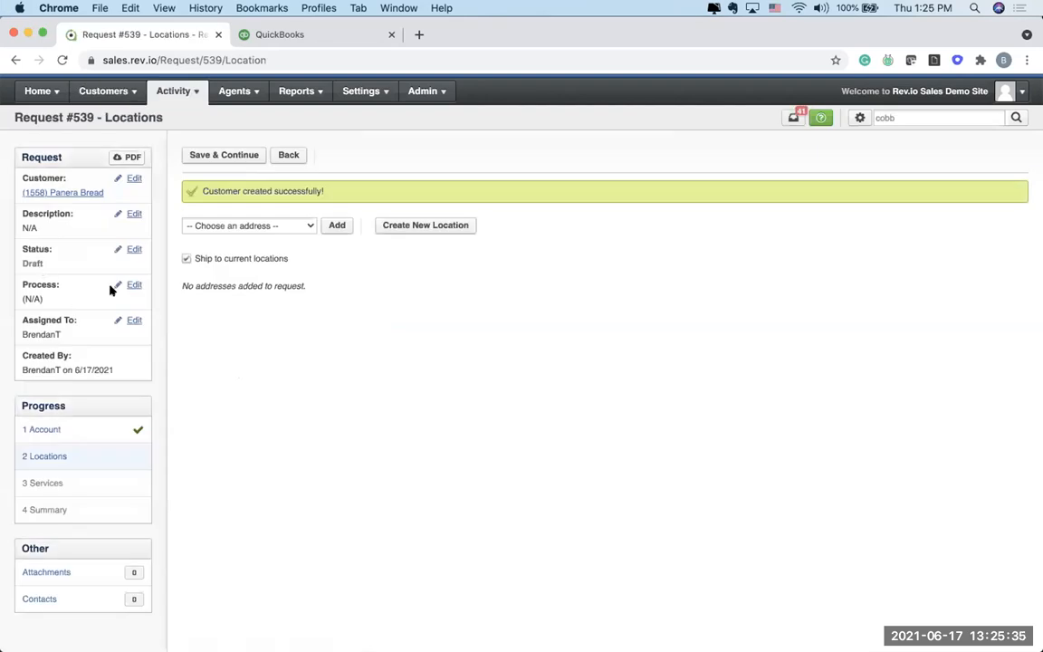
Step: Add the Panera Bread address to the request as its location, then save and continue to services
left_click(200, 226)
left_click(198, 259)
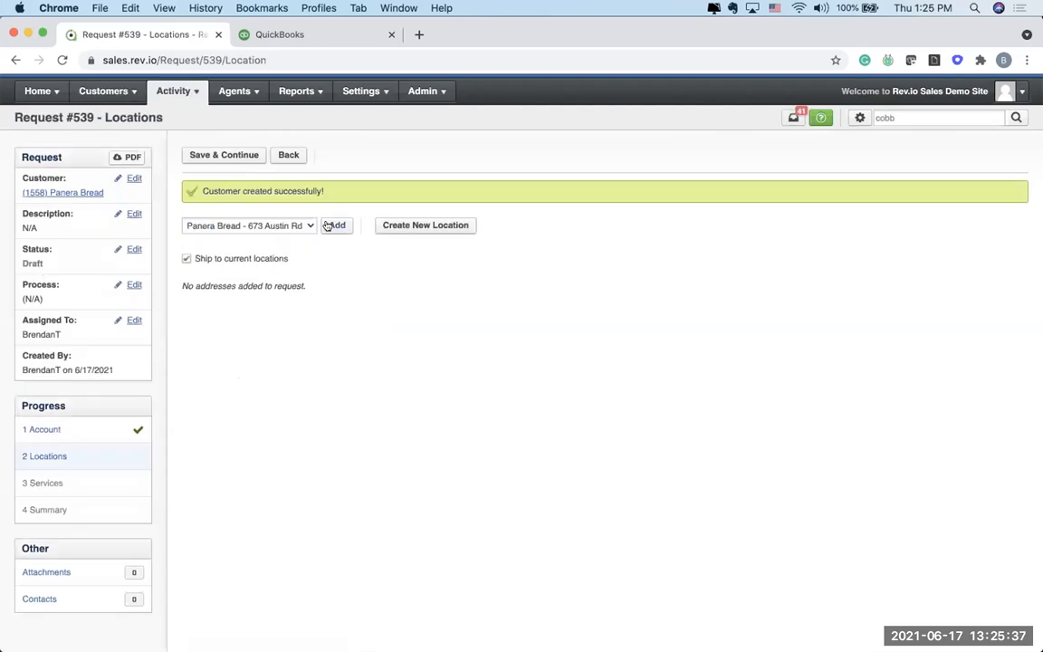
left_click(331, 225)
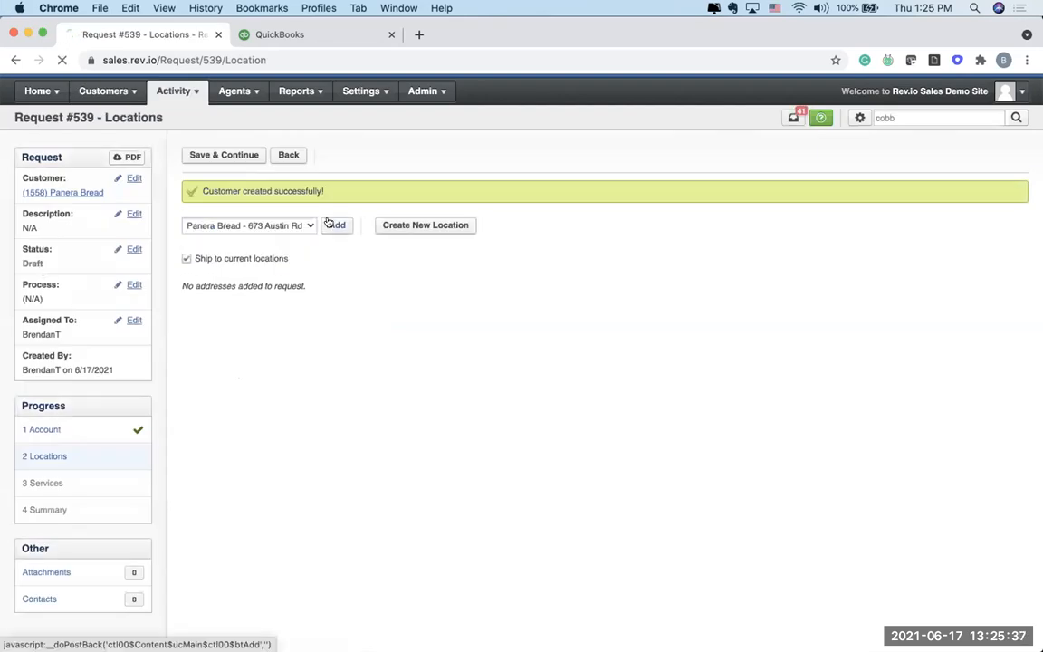
left_click(224, 153)
Step: Add a new service to the request at the Panera Bread location
left_click(375, 154)
left_click(360, 218)
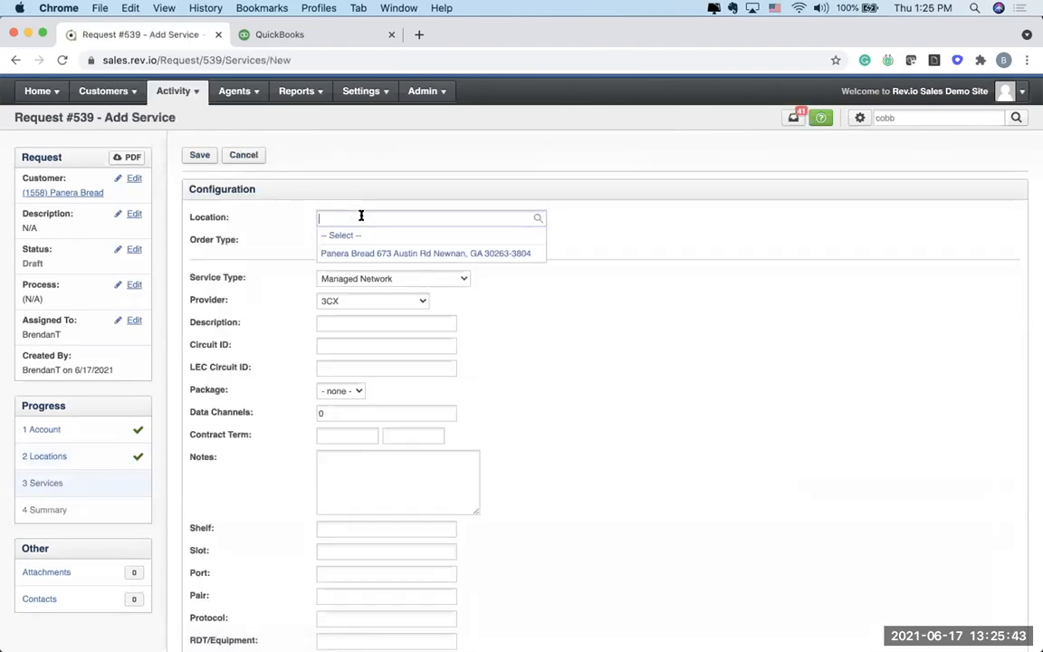
left_click(350, 254)
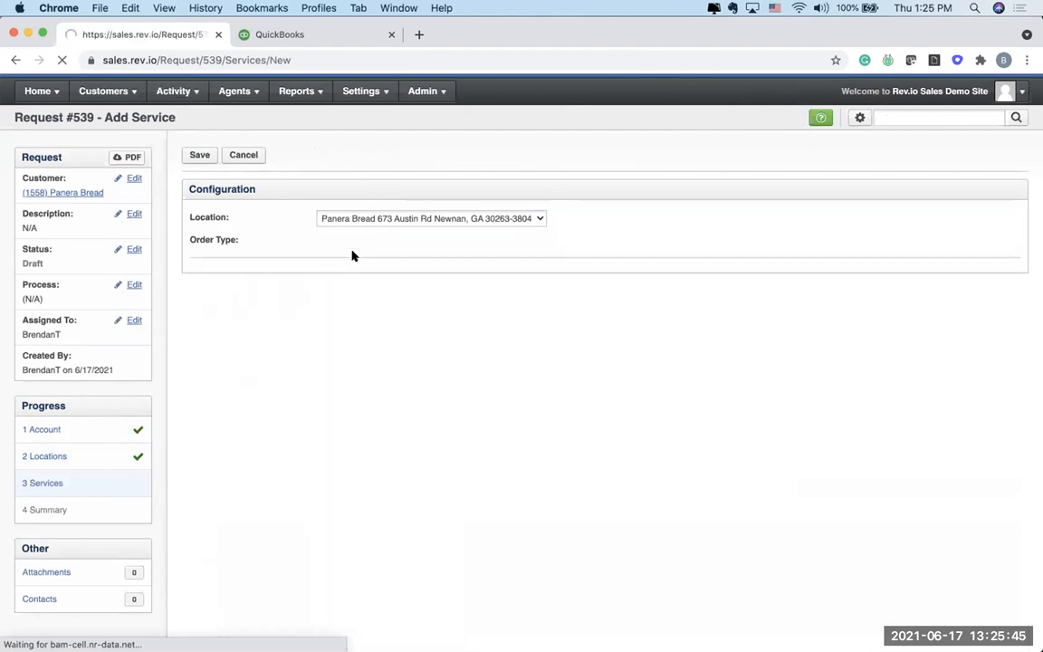
Step: Set the service type to Voice and Unified Communications, provider to AT&T and usage plan group to (1002) Free Domestic + Standard Intl
left_click(350, 276)
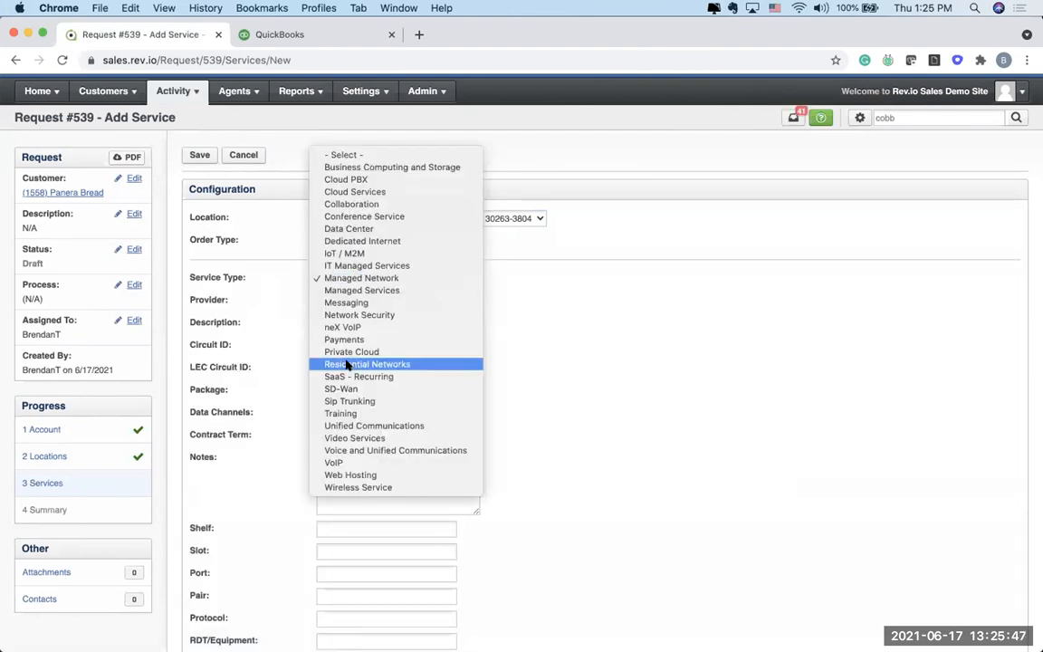
left_click(346, 450)
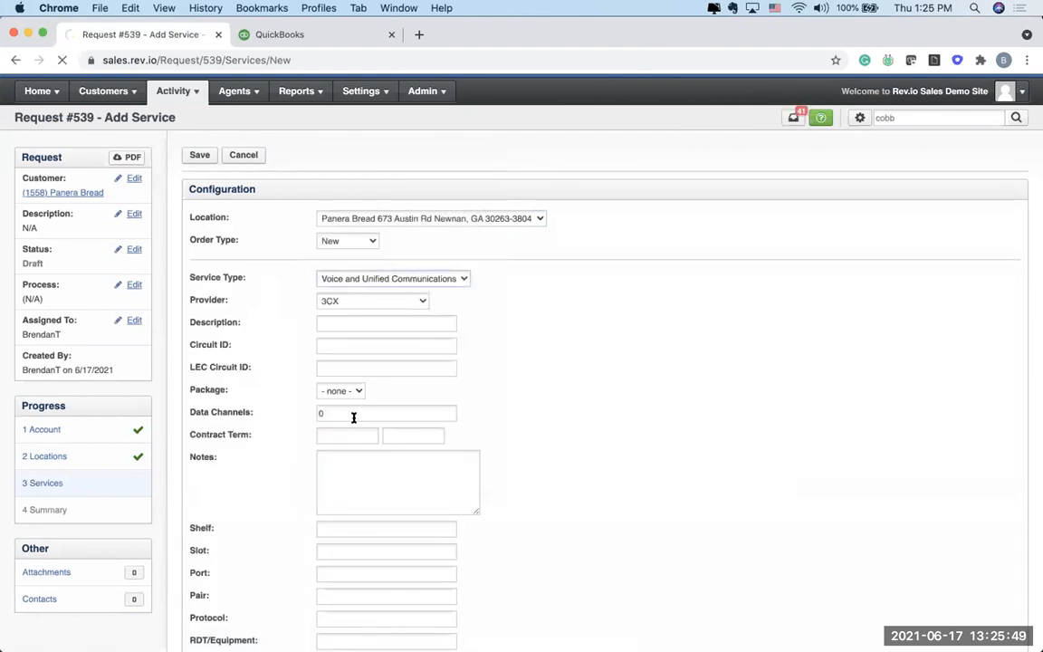
left_click(363, 302)
left_click(363, 311)
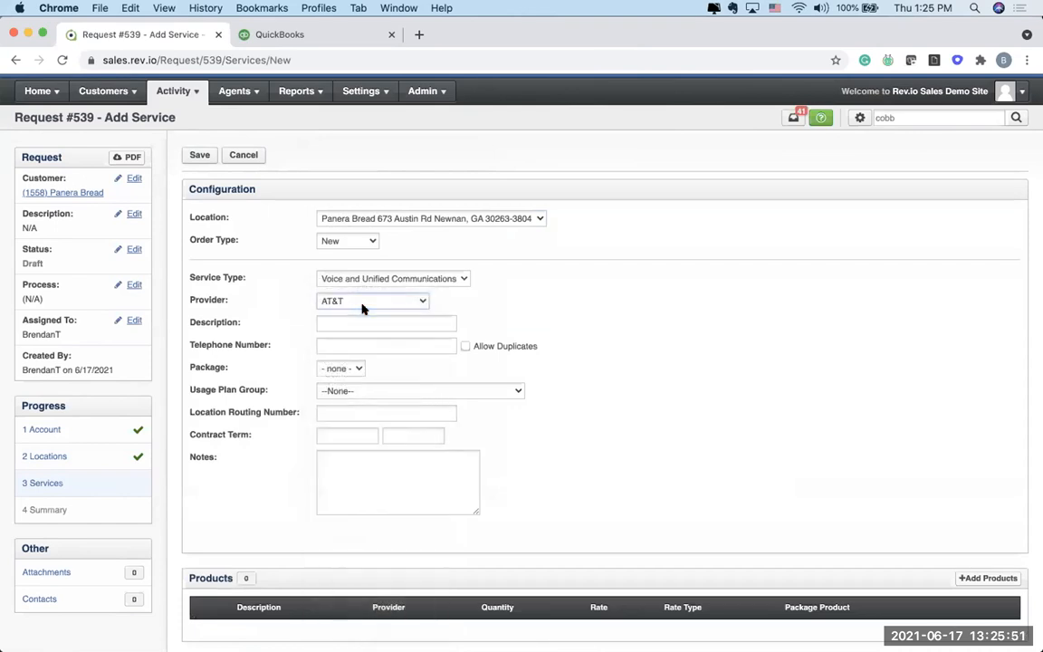
left_click(356, 390)
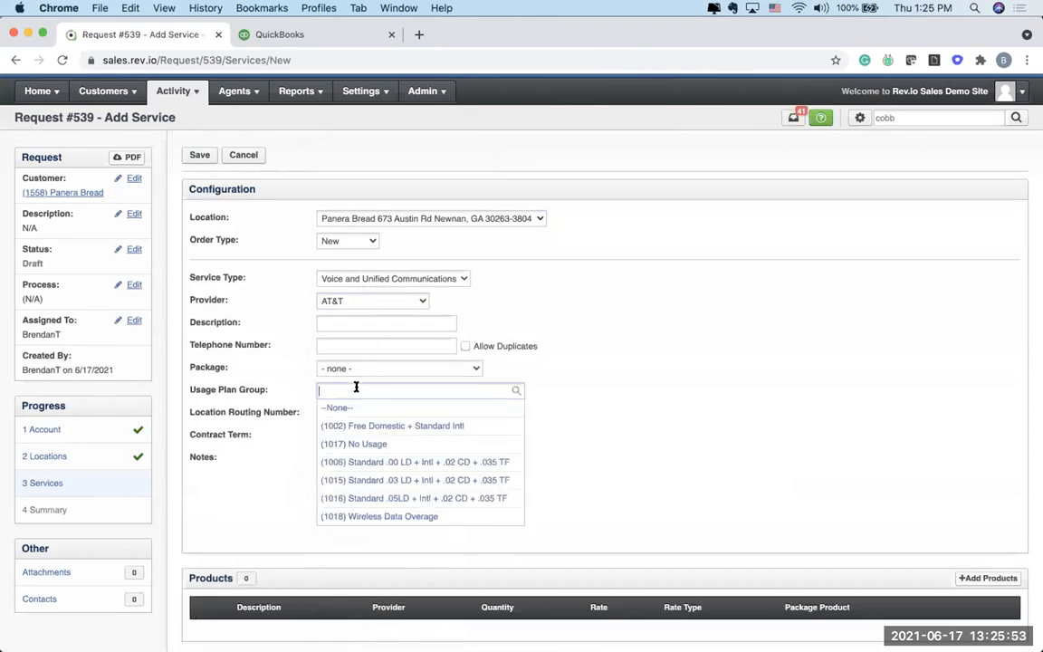
left_click(353, 423)
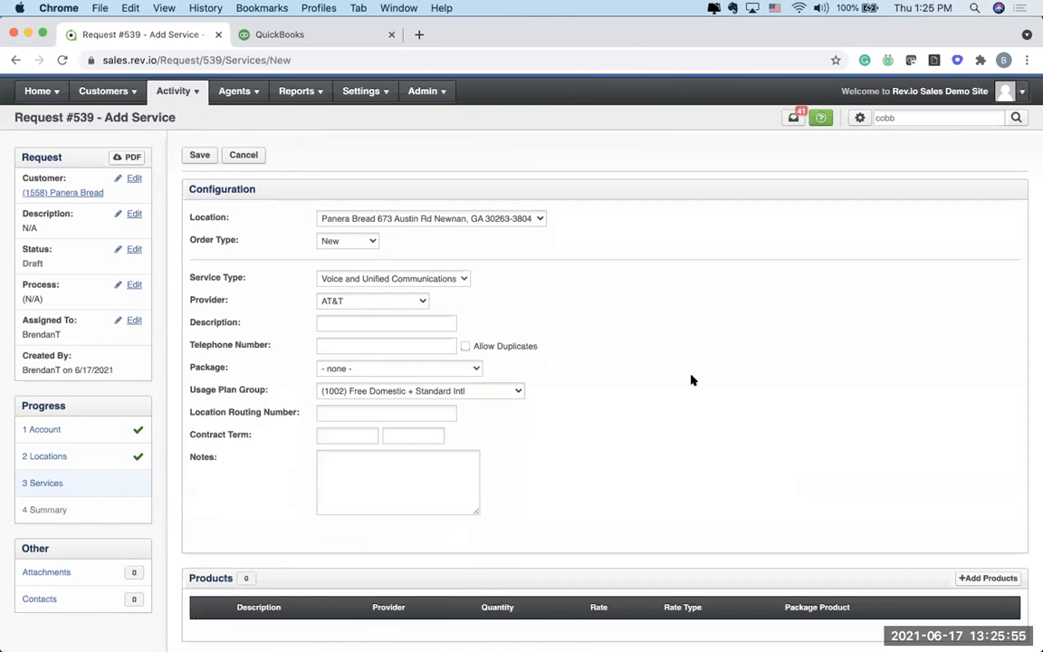
Step: Add the AT&T product Business VoIP to the service
scroll(701, 382, "down", 1)
left_click(996, 558)
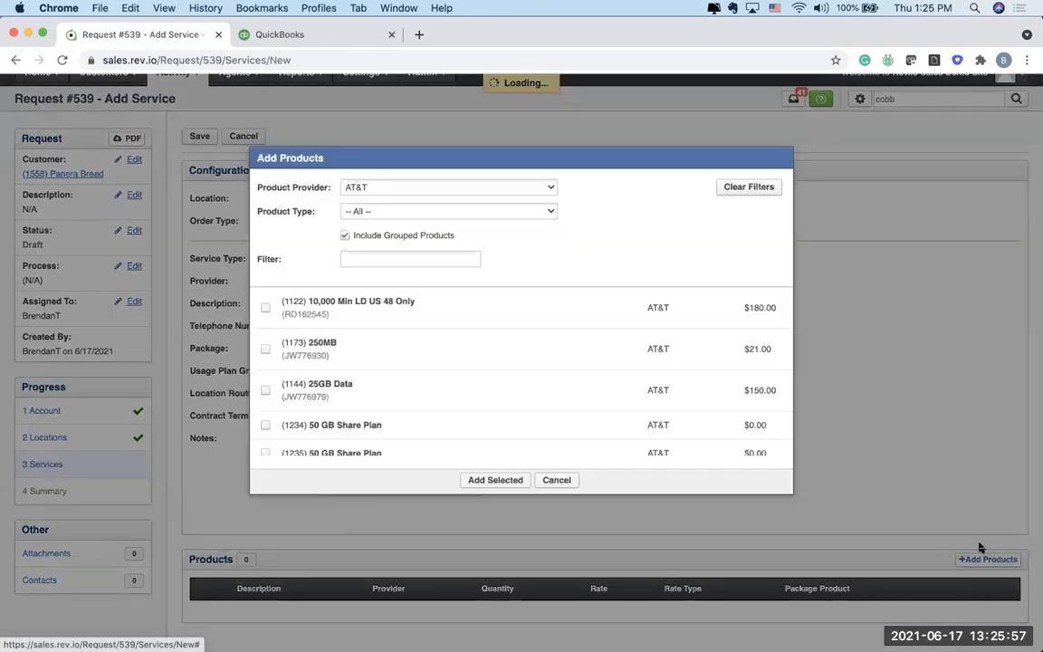
scroll(435, 360, "down", 5)
scroll(434, 364, "down", 2)
left_click(265, 363)
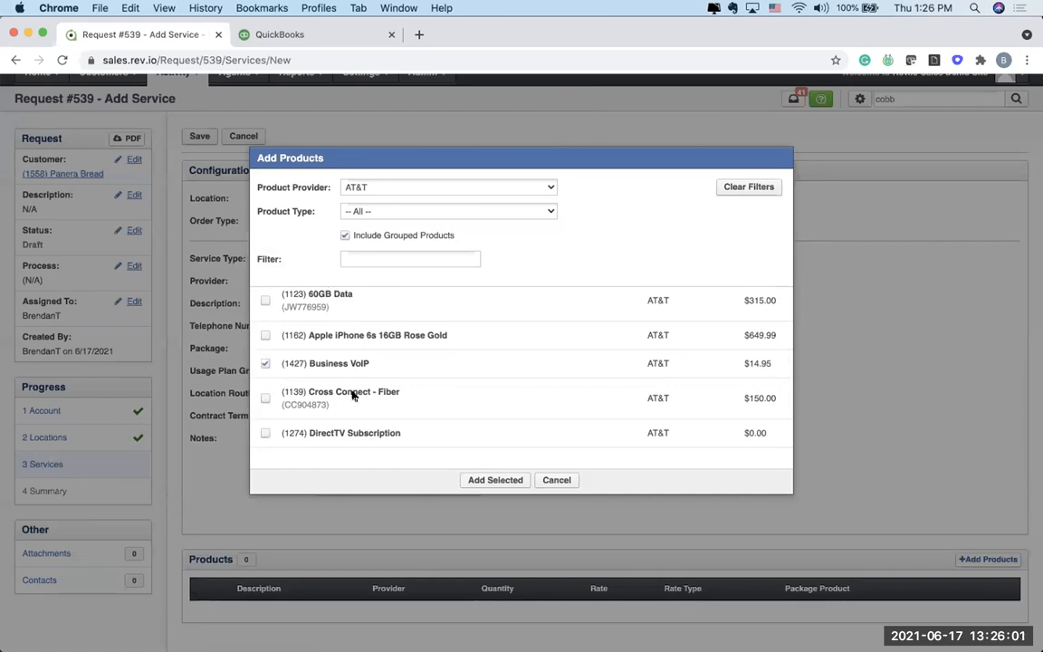
left_click(480, 481)
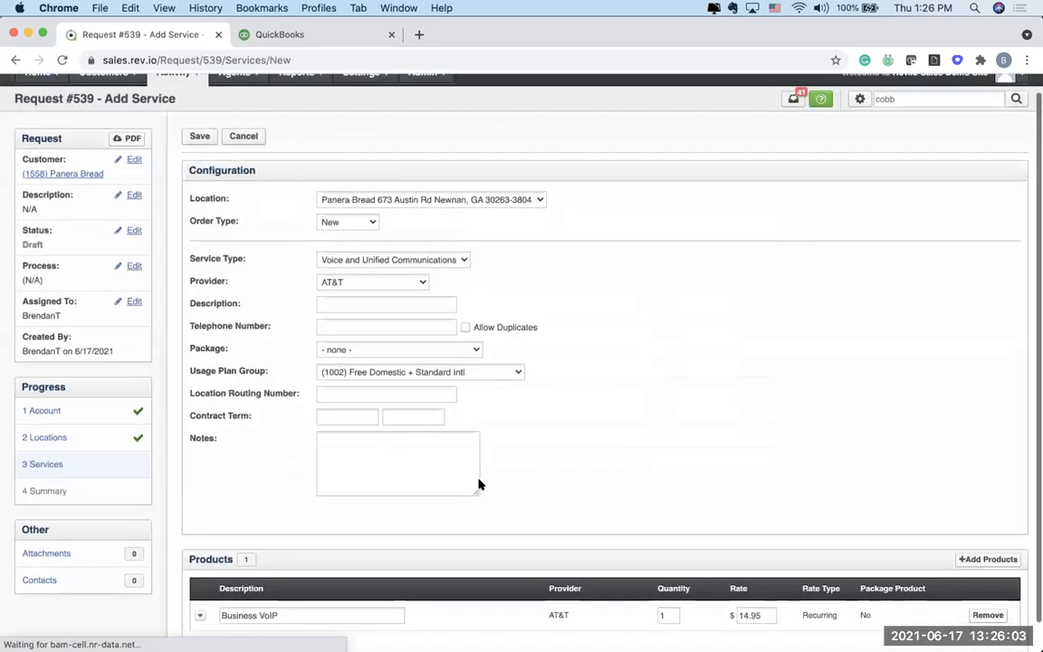
Step: Set the Business VoIP quantity to 5 and save the service
scroll(480, 484, "down", 1)
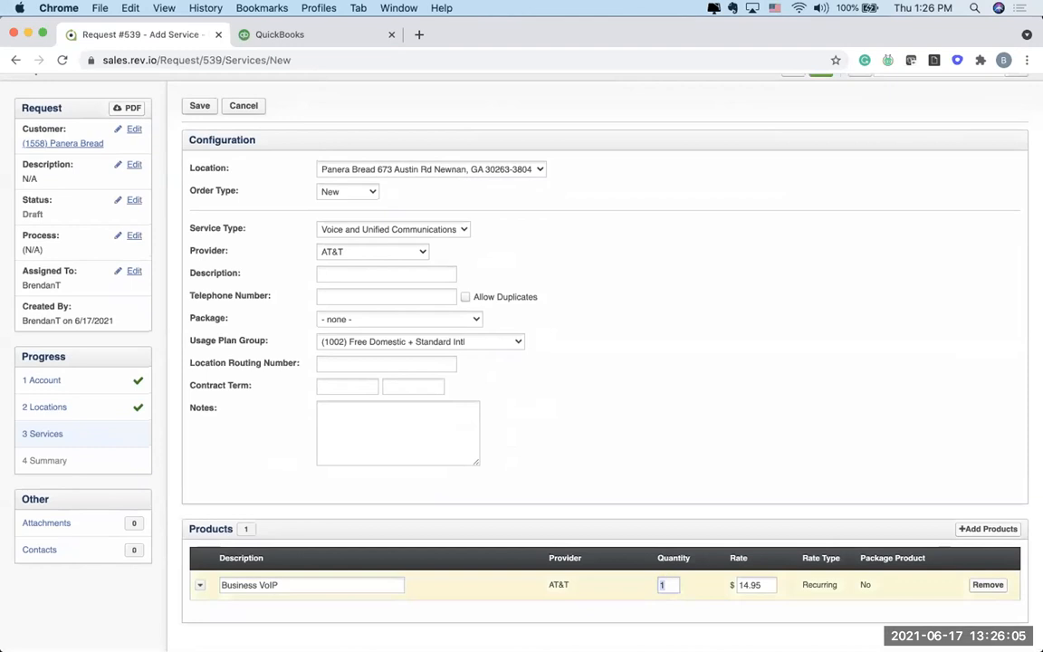
type("5")
scroll(362, 335, "up", 2)
left_click(186, 159)
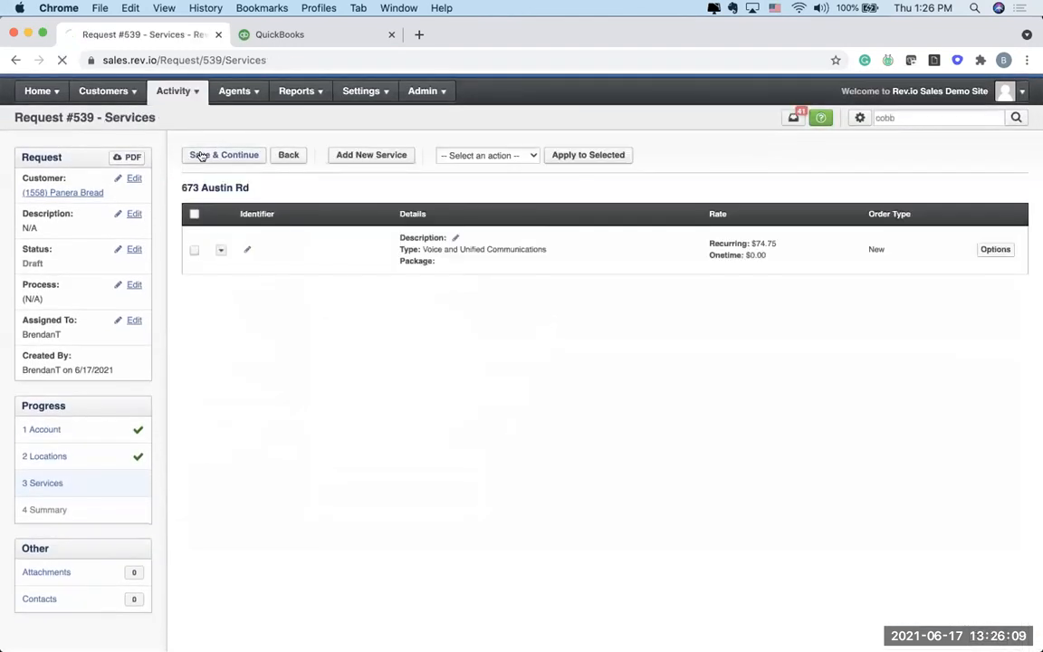
Step: Continue to the request summary and approve the request
left_click(274, 158)
left_click(467, 269)
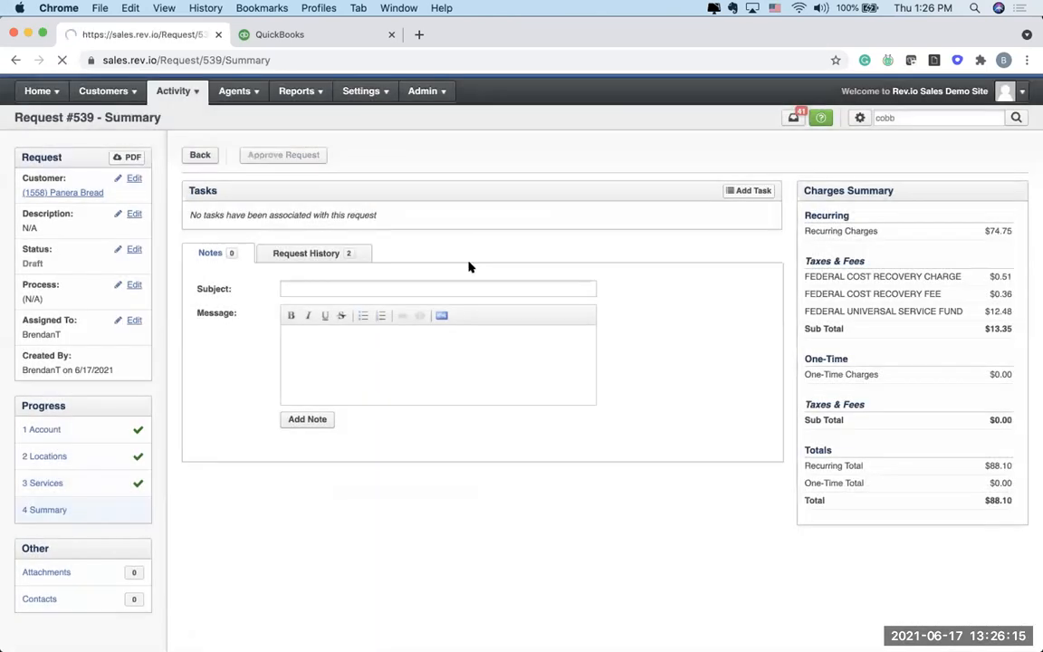
Step: Complete the request's AT&T order with the completion date 05/17/2021
left_click(202, 322)
left_click(735, 291)
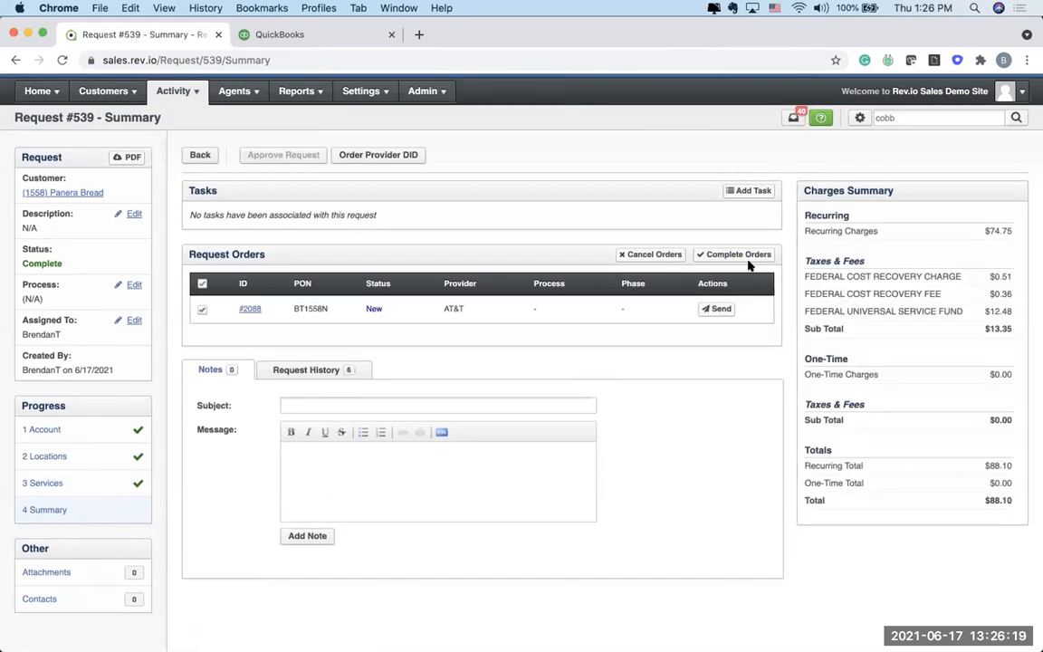
left_click(741, 255)
left_click(503, 229)
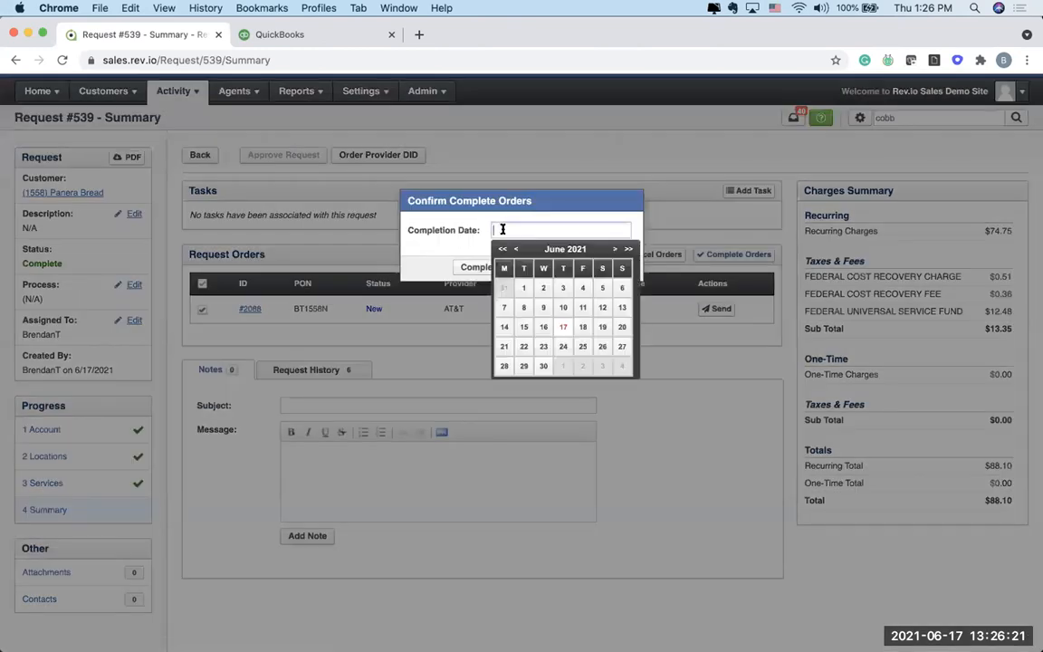
left_click(515, 248)
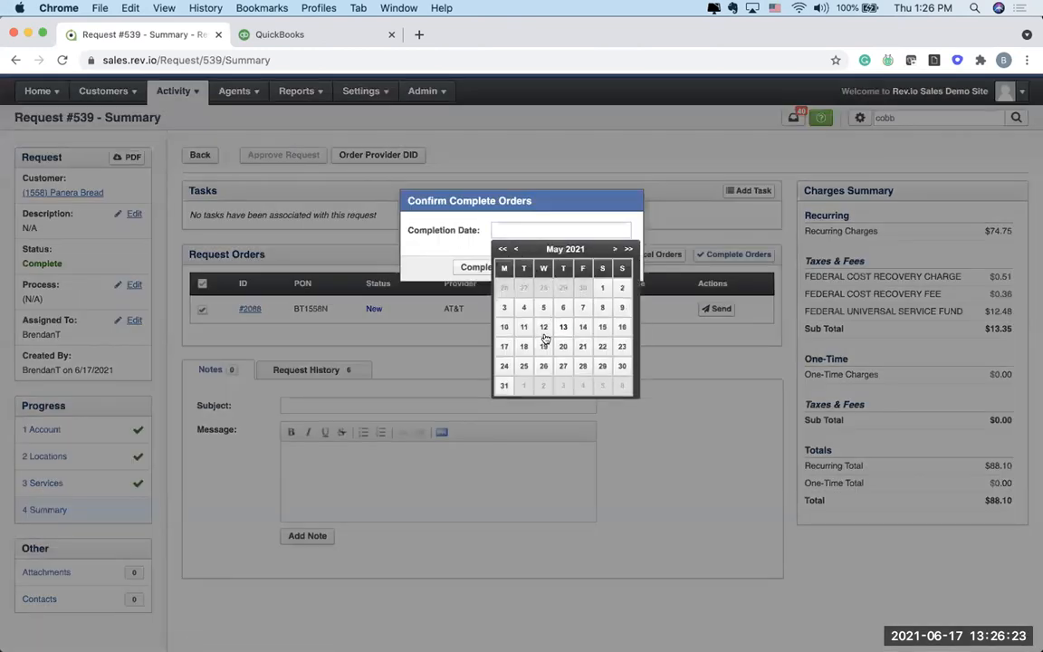
left_click(505, 346)
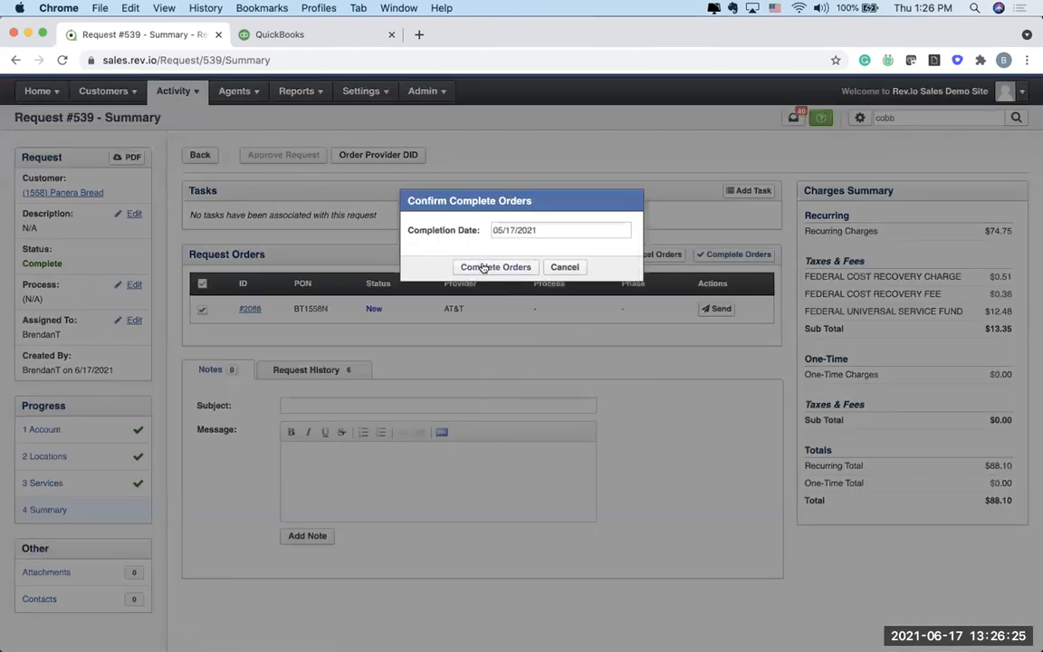
left_click(484, 268)
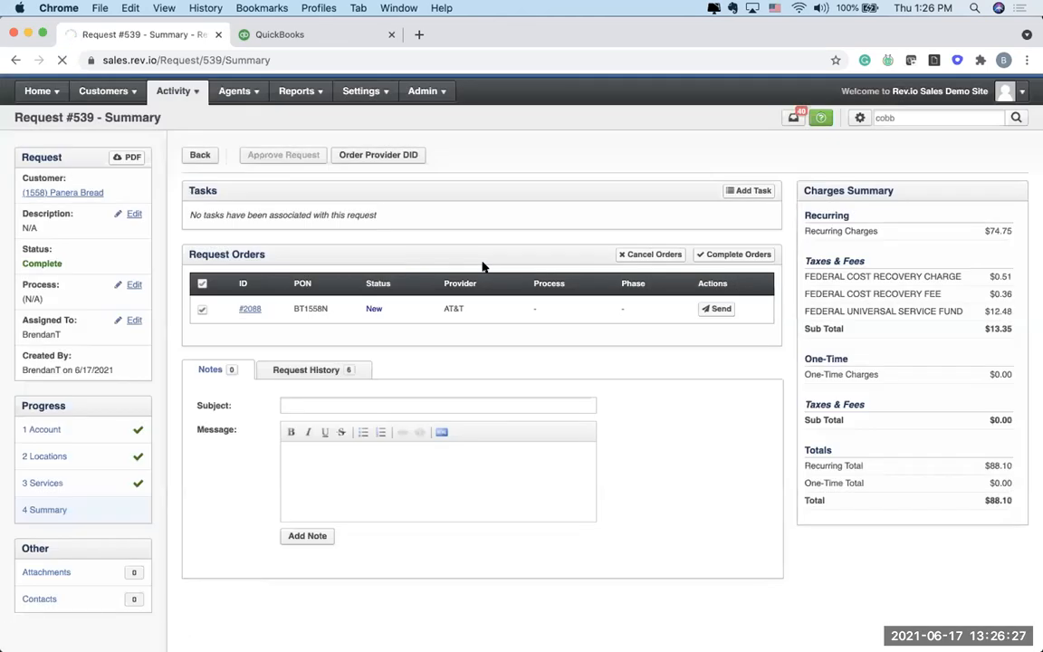
Step: Open the Panera Bread customer profile and review its unposted charges and profile details
left_click(75, 193)
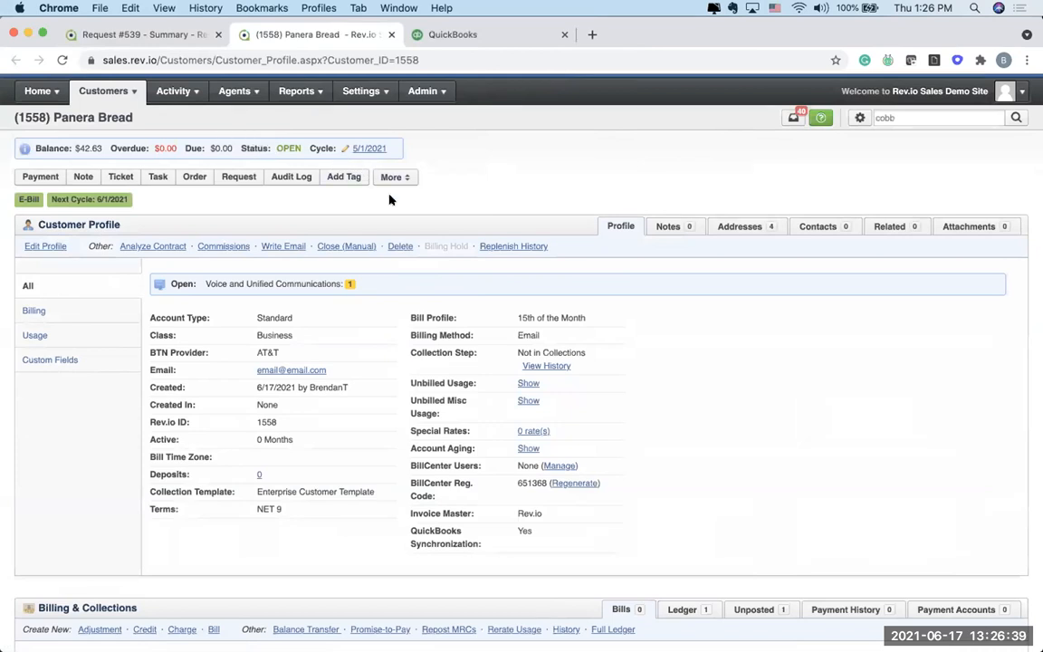
scroll(457, 339, "down", 3)
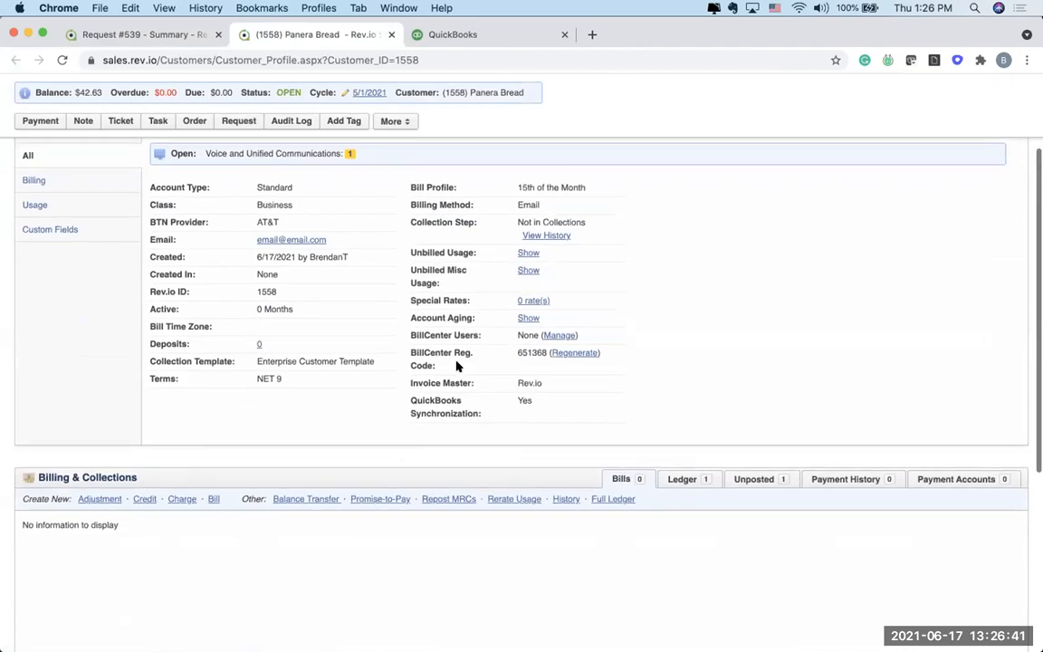
left_click(766, 483)
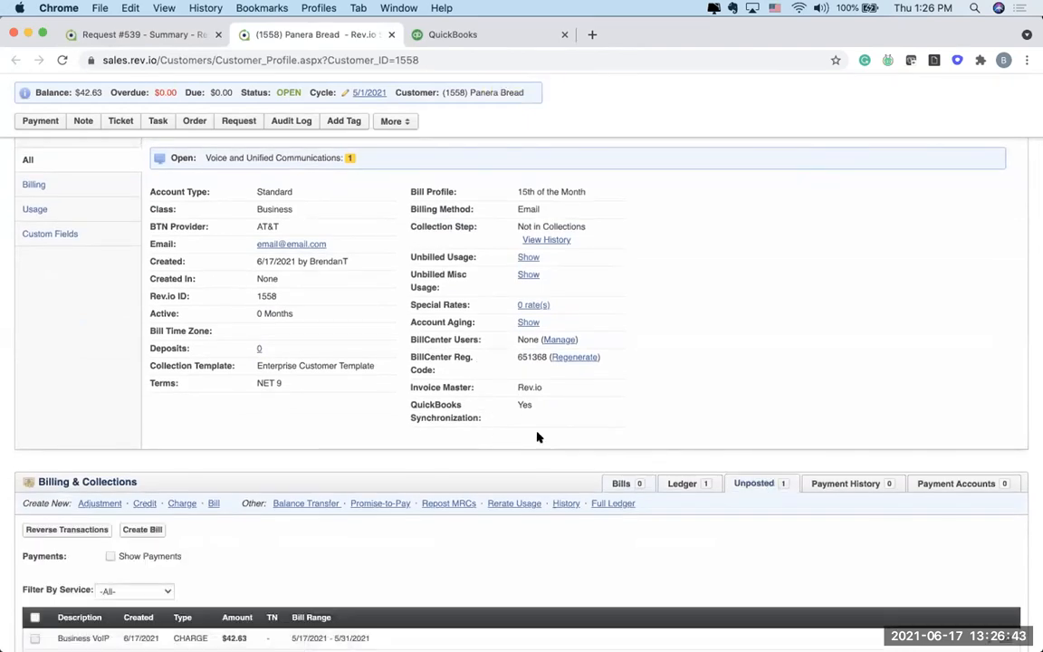
scroll(434, 354, "down", 2)
scroll(433, 354, "up", 3)
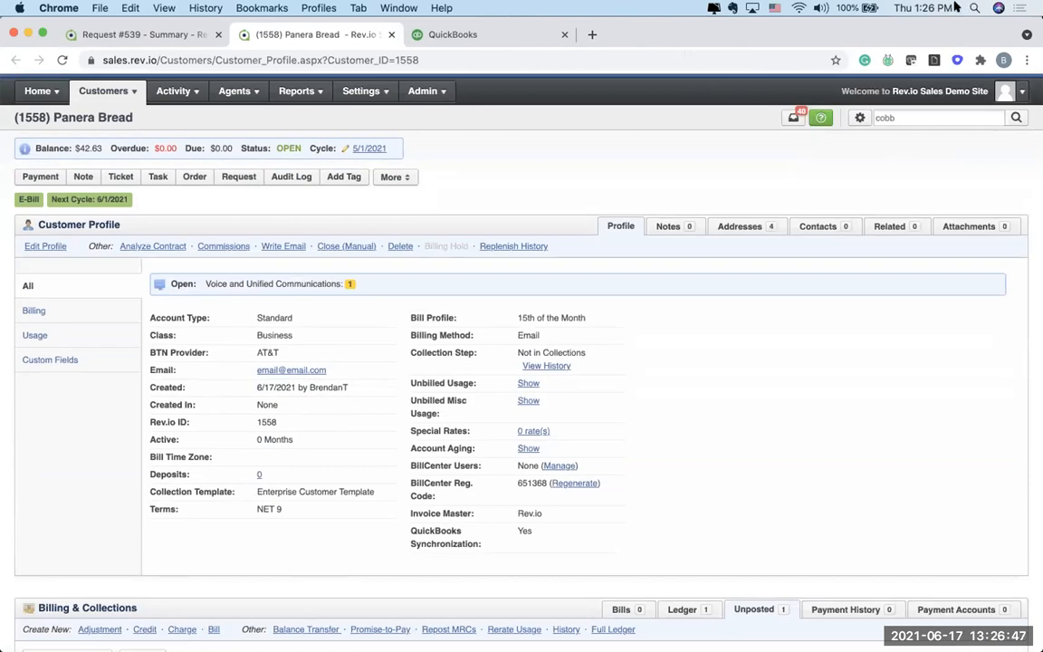
Step: Switch to QuickBooks and open the Panera Bread record from the customer list to check its transactions
left_click(464, 34)
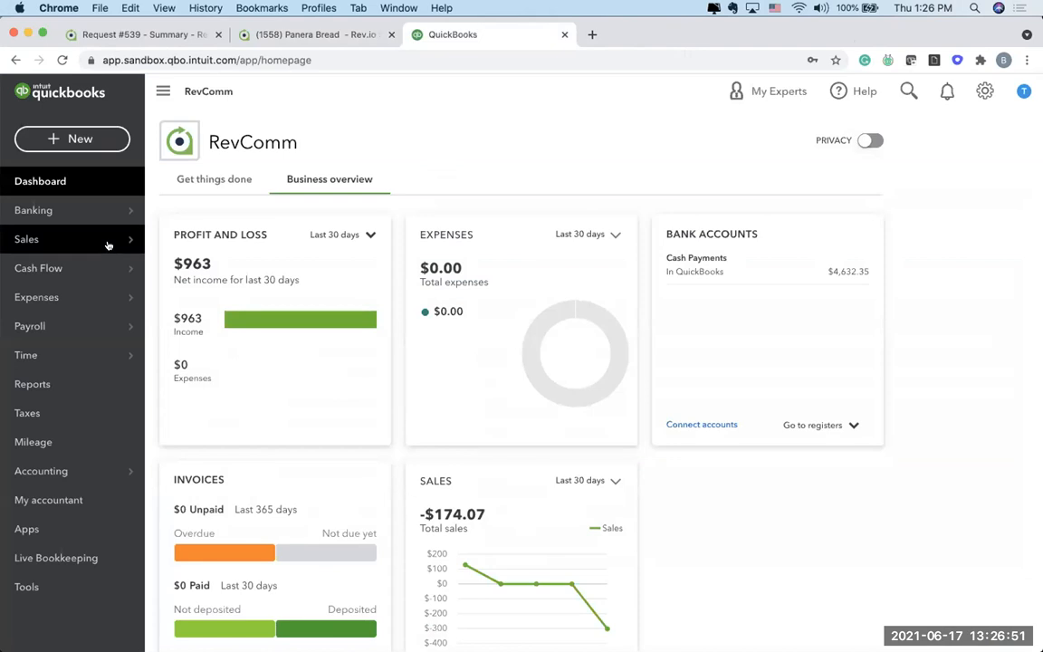
mouse_move(107, 244)
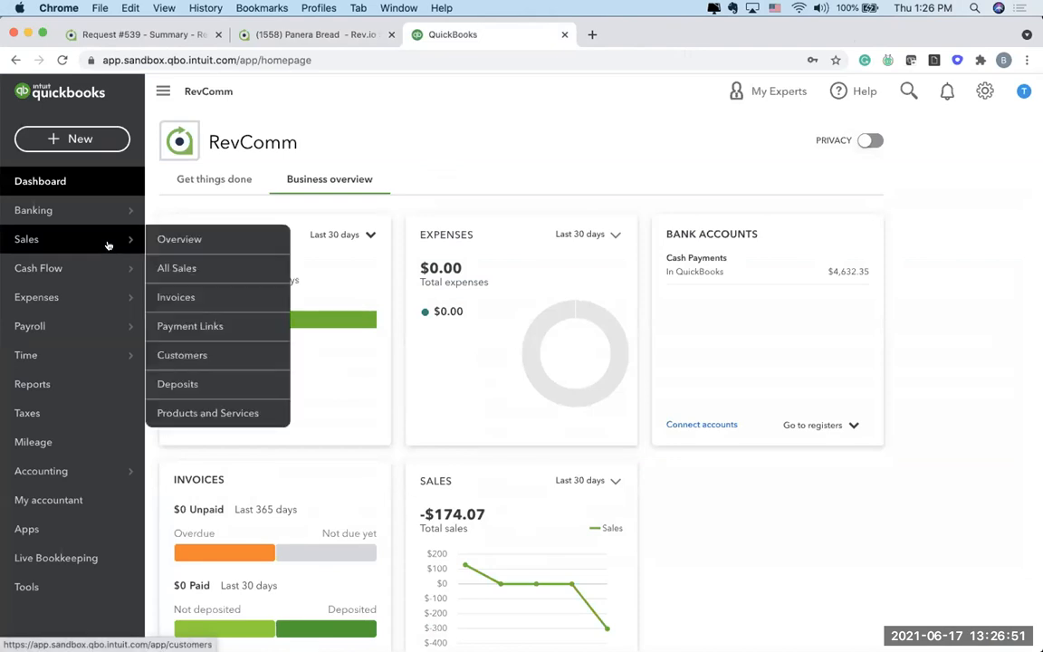
left_click(185, 354)
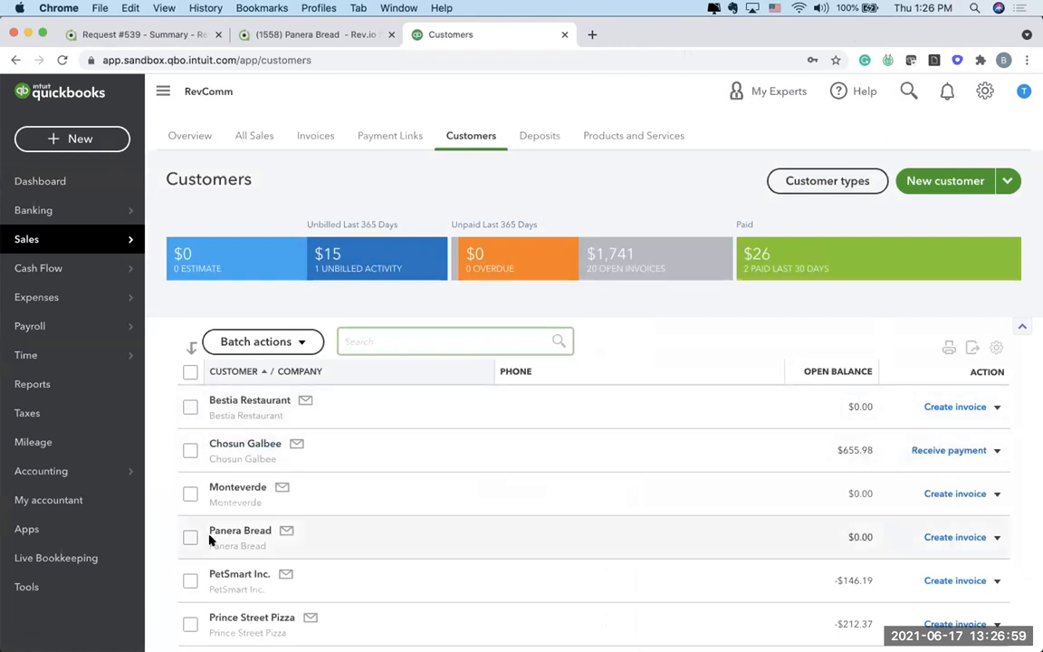
left_click(256, 533)
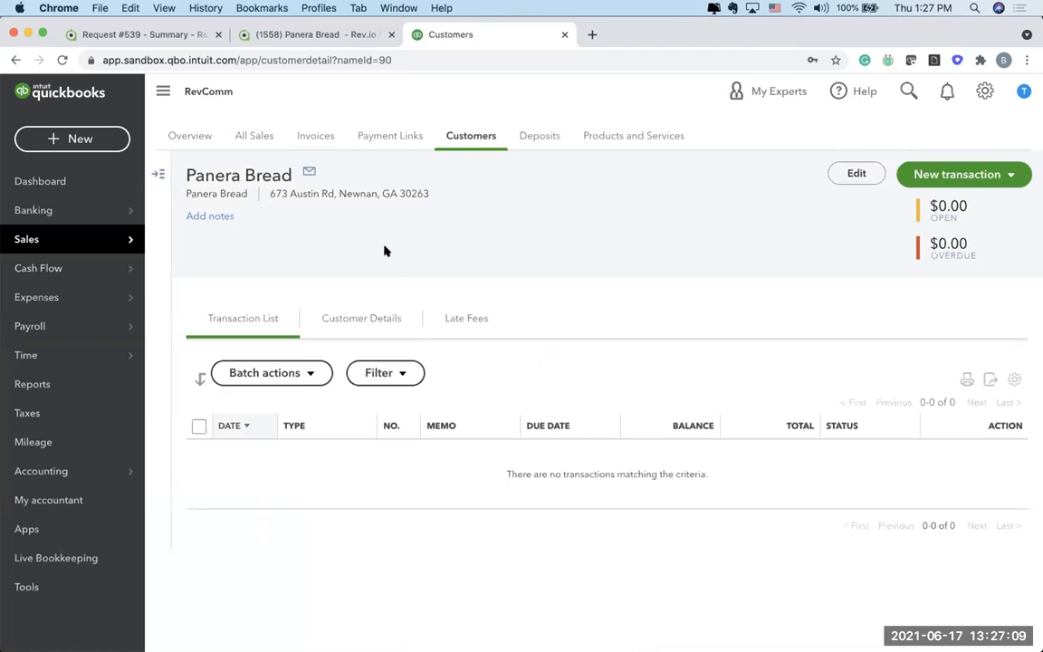
Step: Return to the Panera Bread profile in Rev.io and create a manual bill for the unposted Business VoIP charges with the default settings
left_click(326, 35)
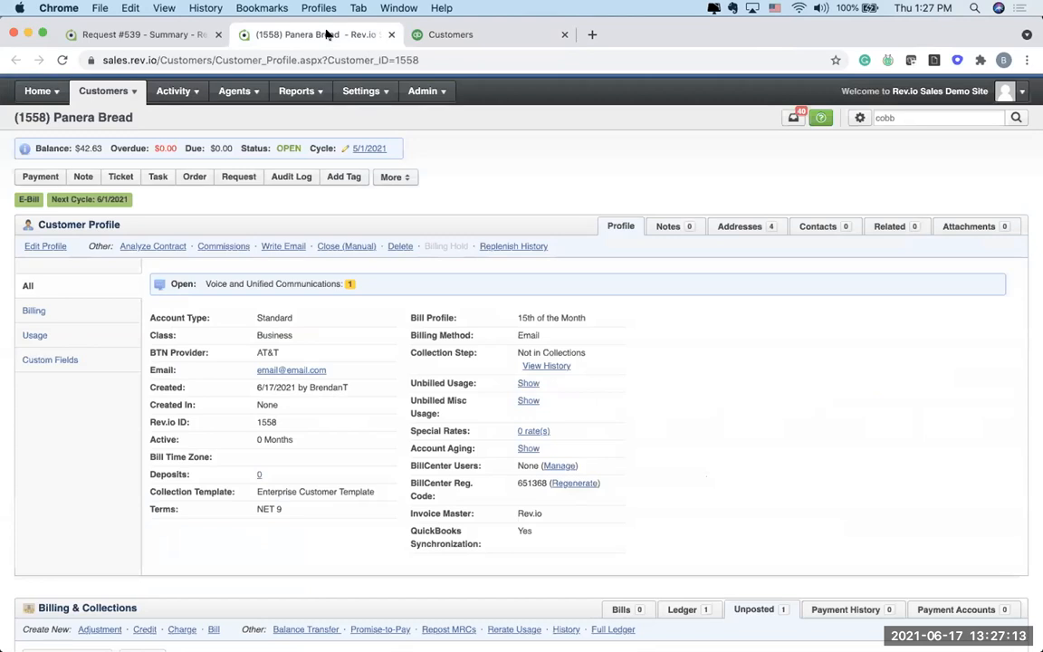
scroll(526, 343, "down", 2)
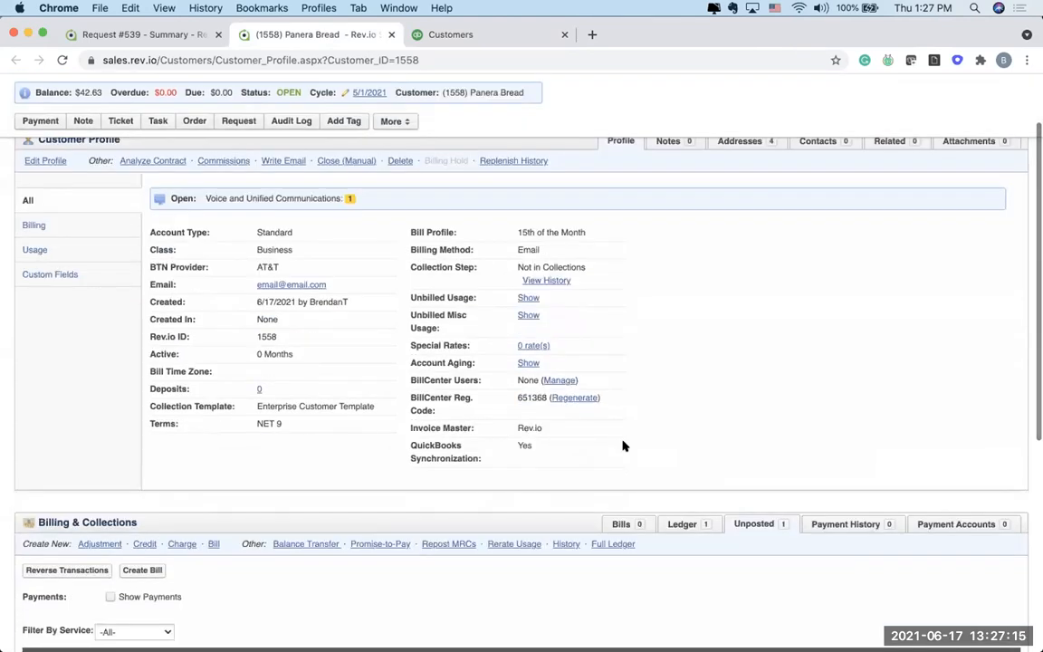
scroll(519, 443, "down", 3)
scroll(480, 465, "down", 1)
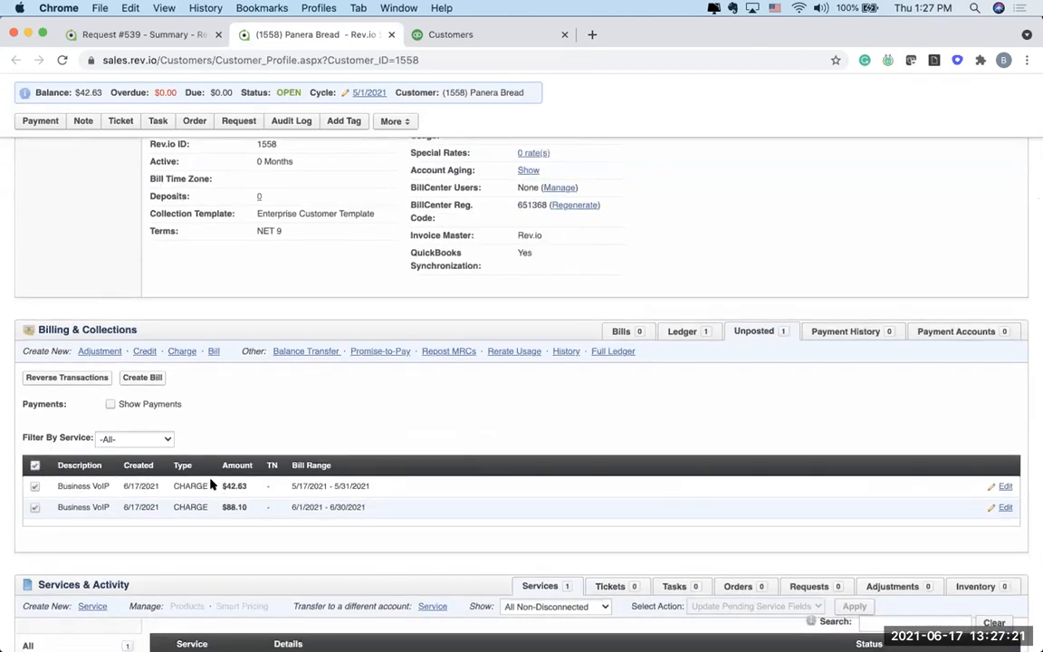
left_click(208, 351)
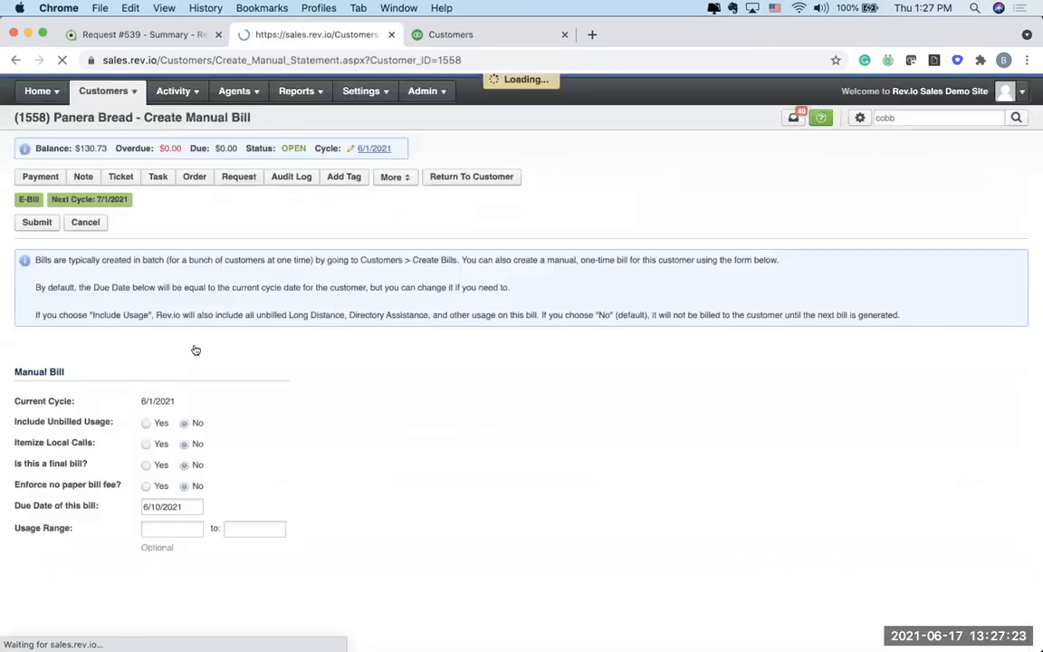
left_click(38, 222)
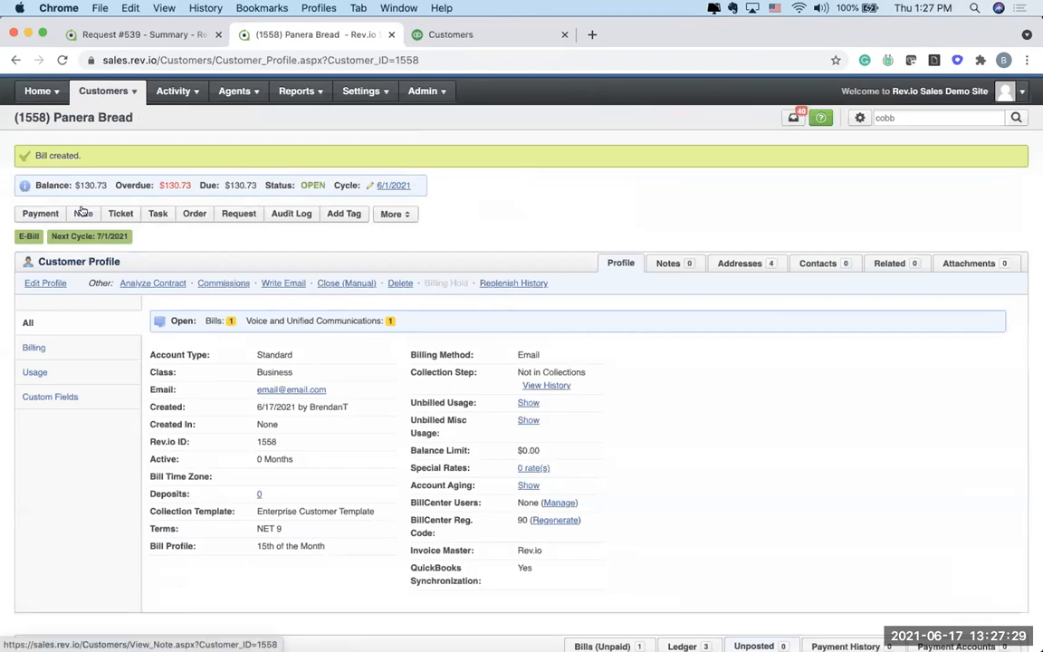
Step: Show Panera Bread's unpaid bills and expand the new bill to examine its charge overview
scroll(351, 377, "down", 5)
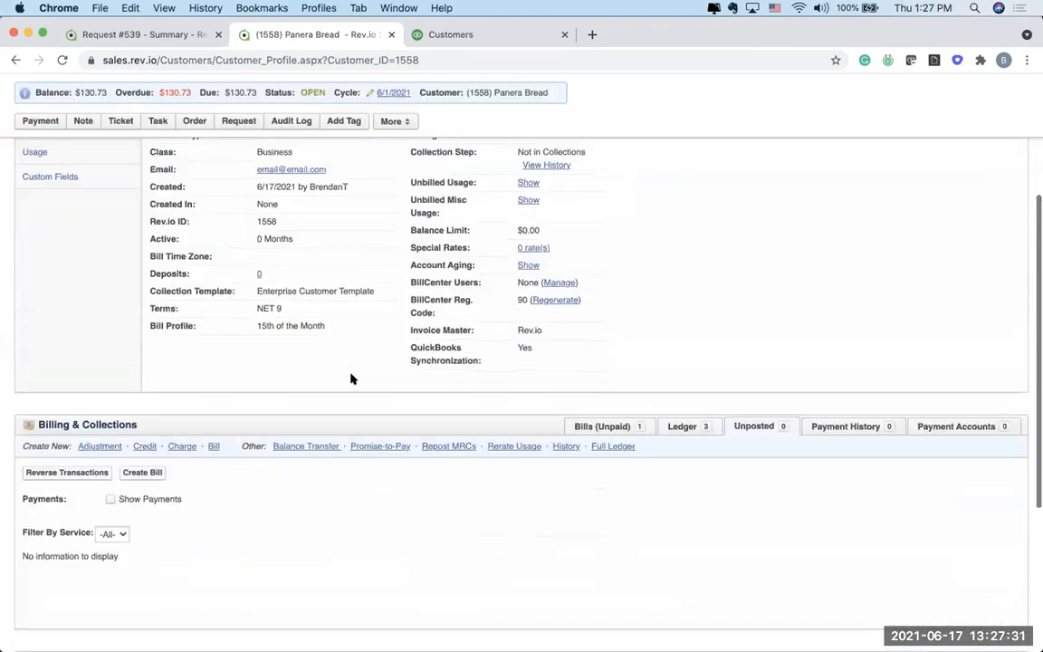
left_click(602, 325)
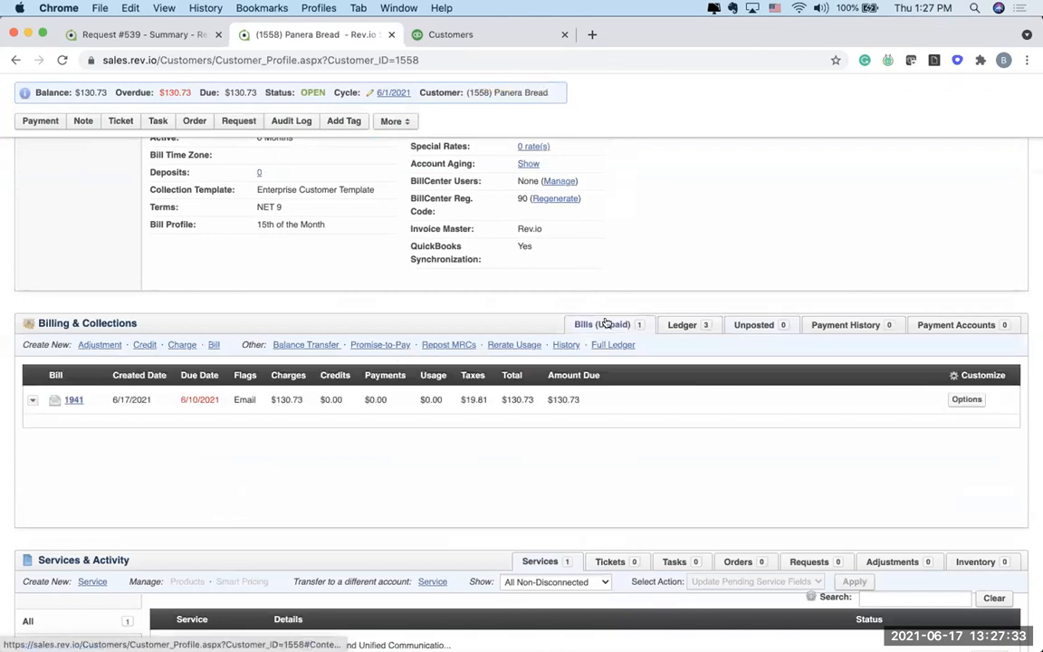
left_click(424, 401)
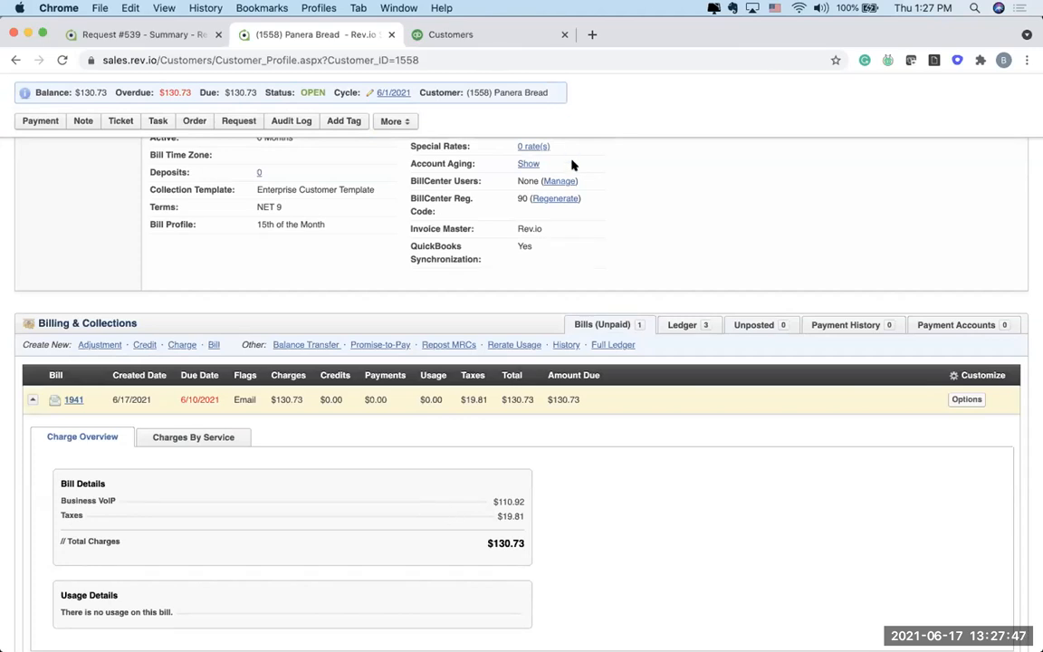
Step: Switch to QuickBooks, refresh Panera Bread's transactions, and review journal entry 108 before closing it
left_click(453, 36)
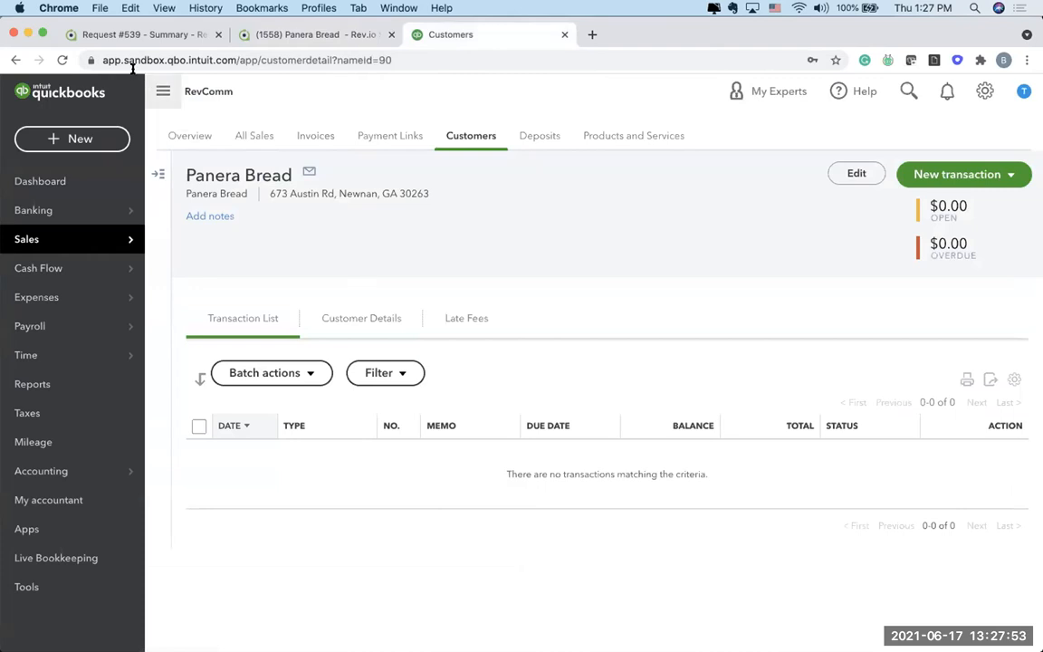
left_click(62, 60)
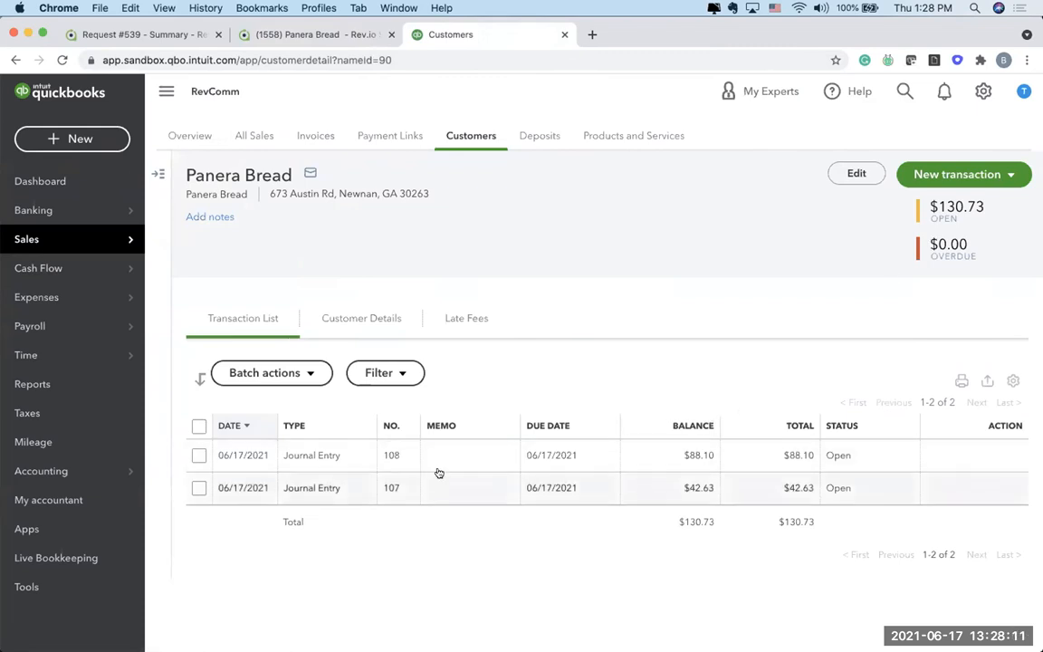
left_click(323, 460)
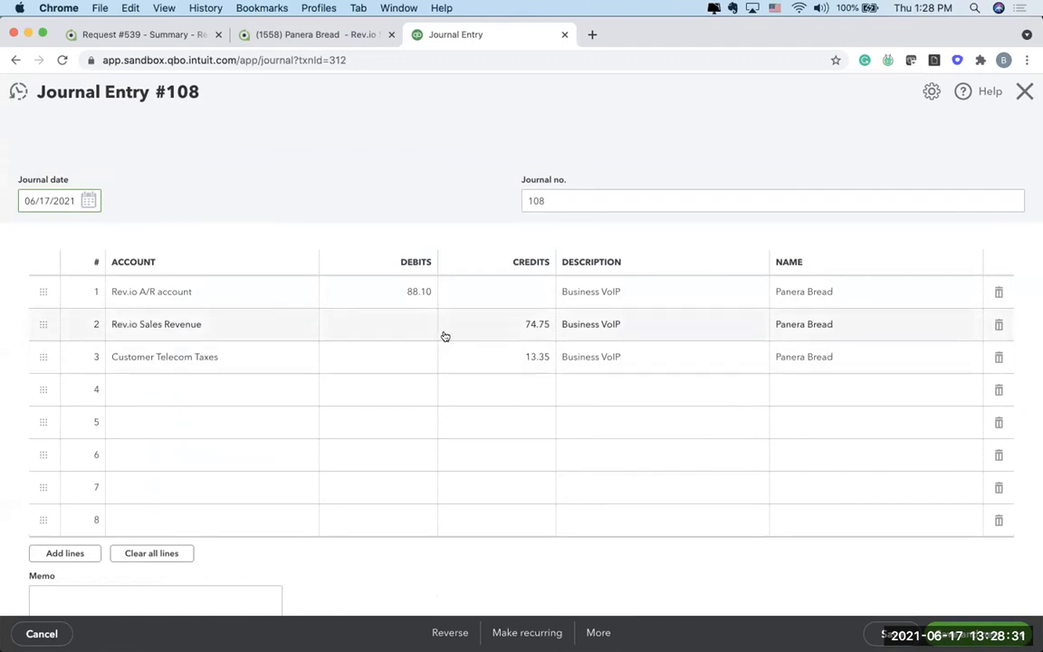
left_click(1022, 97)
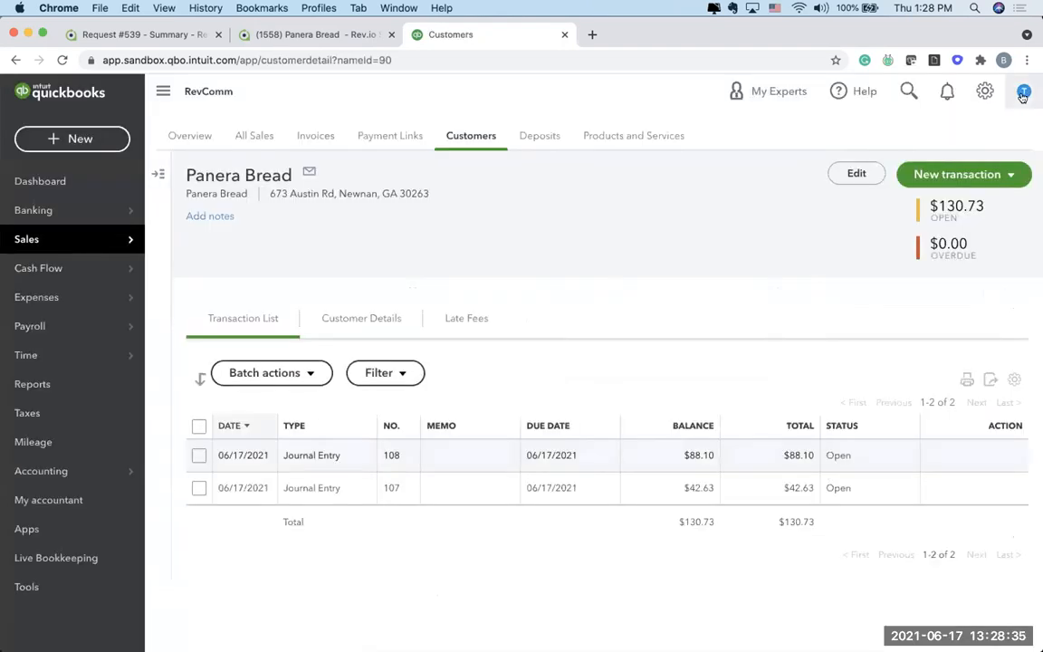
Step: Return to Rev.io and add a credit posted by product to Panera Bread for Business VoIP, amount $14.95, quantity 1
left_click(316, 36)
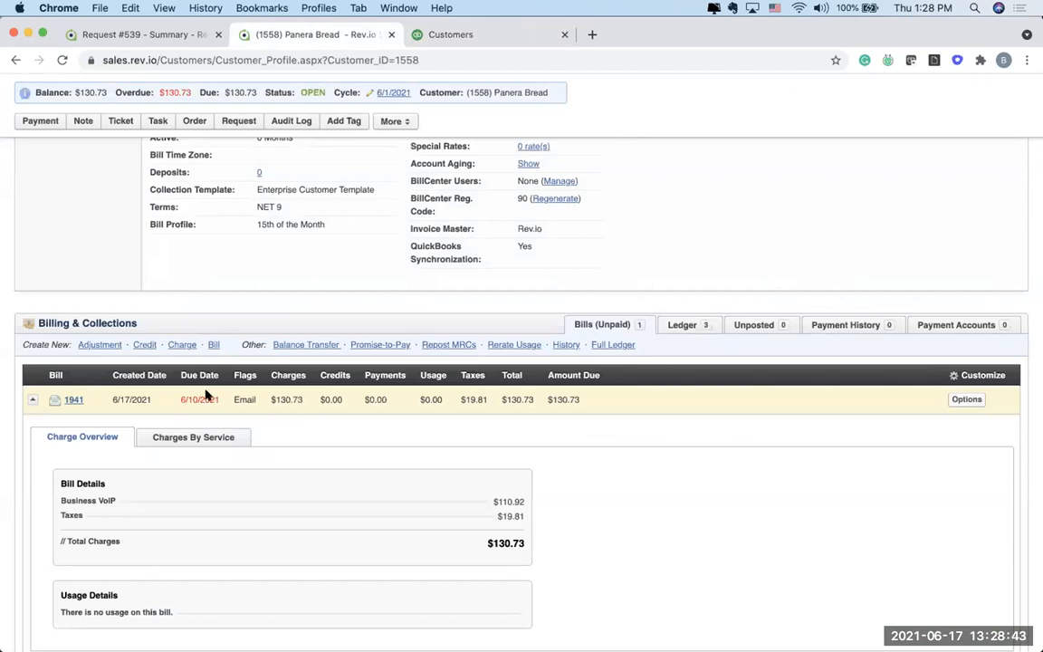
left_click(143, 343)
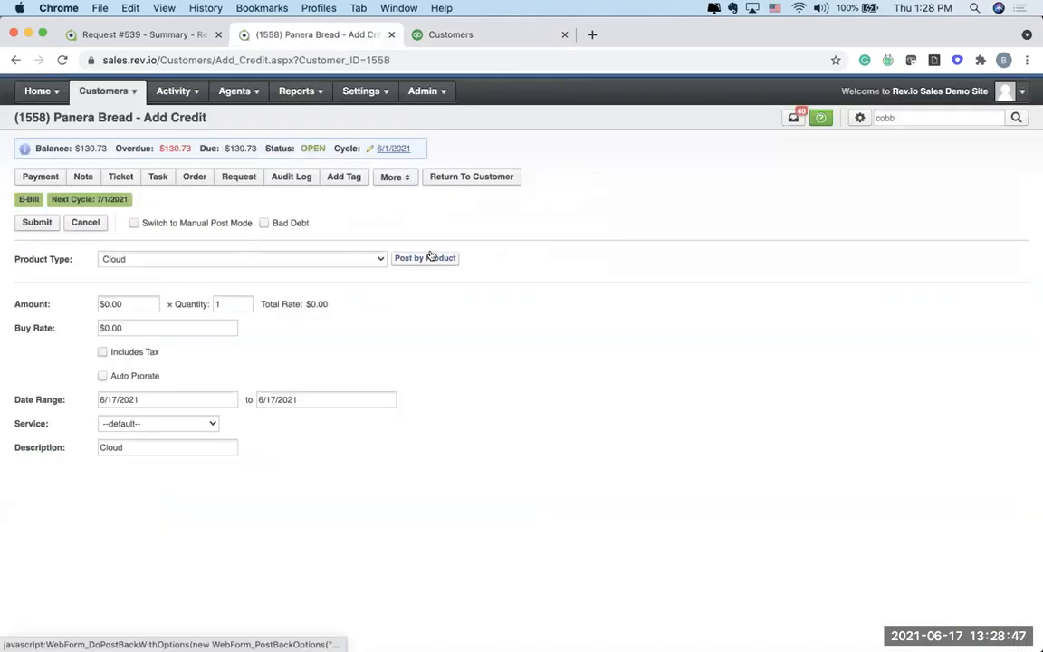
left_click(431, 257)
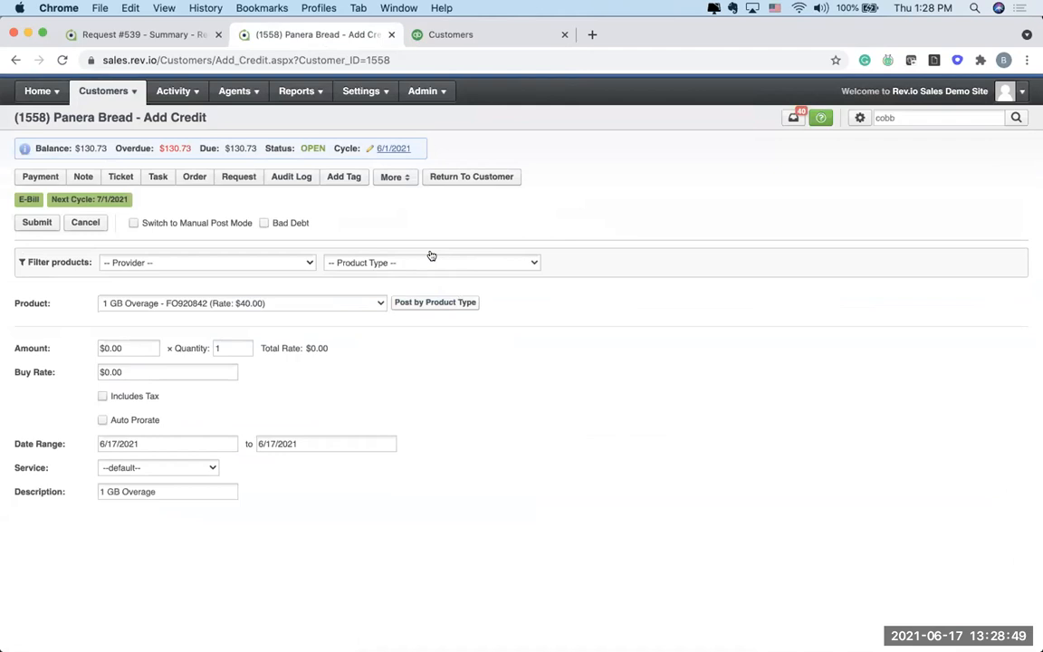
left_click(316, 299)
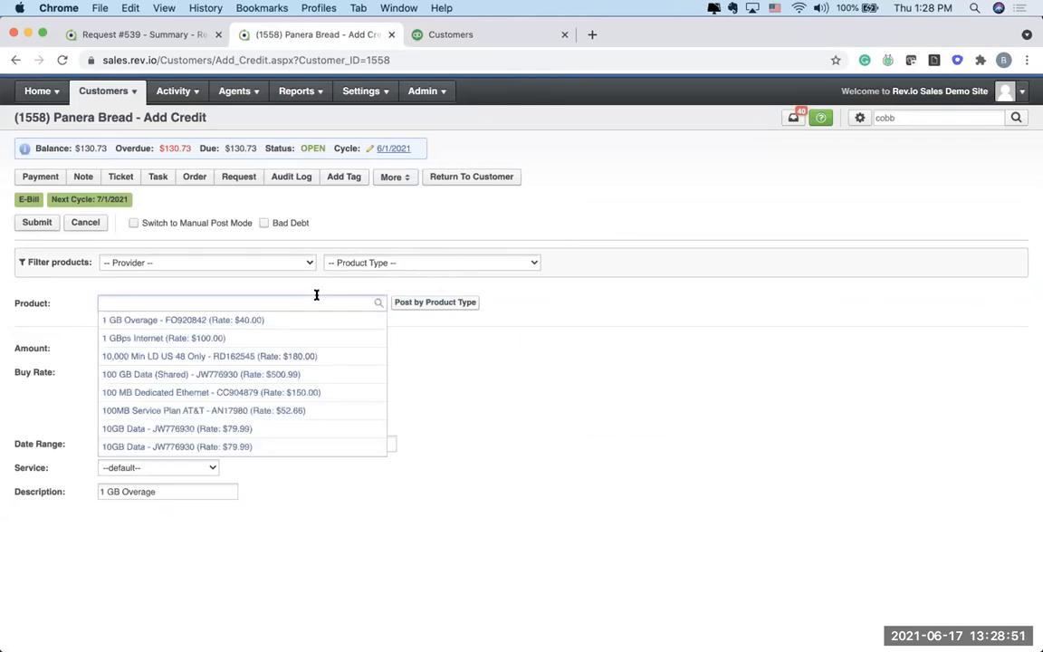
type("business")
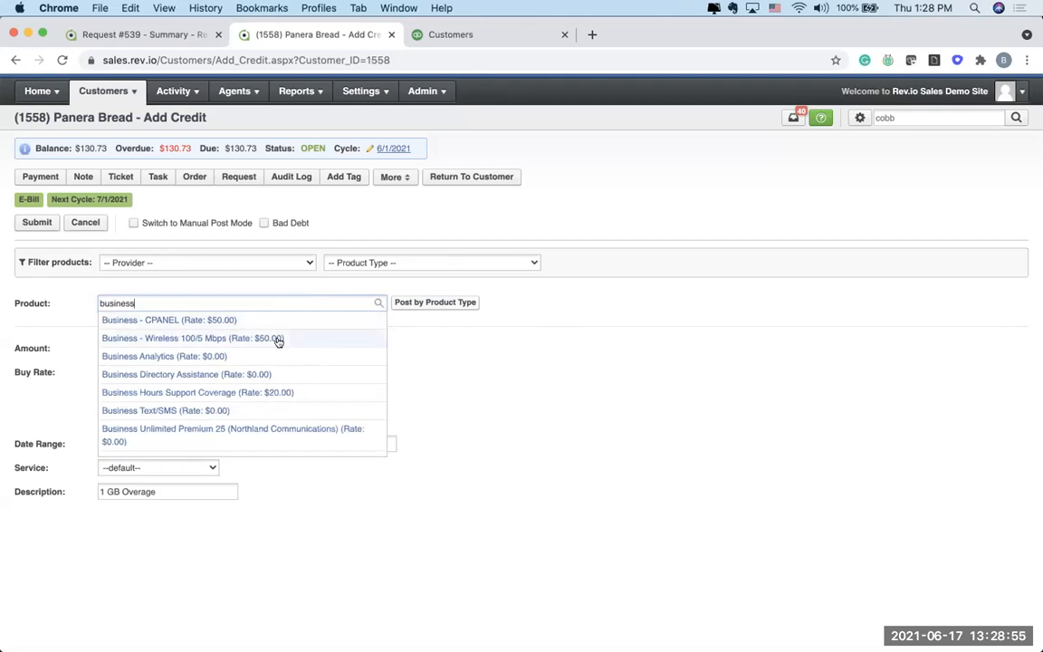
scroll(258, 363, "down", 5)
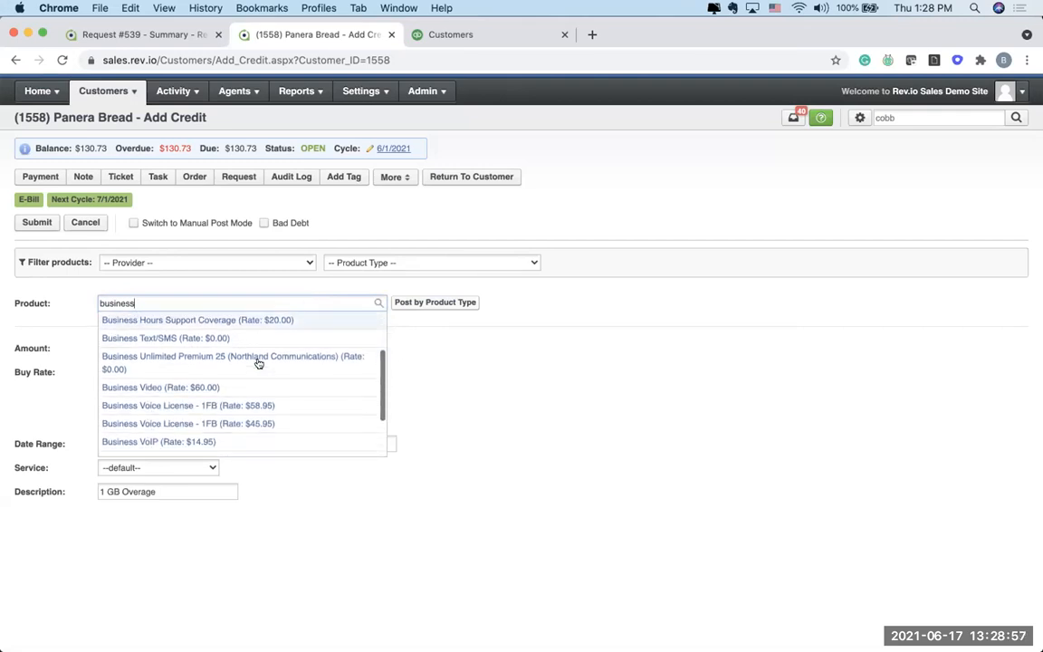
left_click(250, 387)
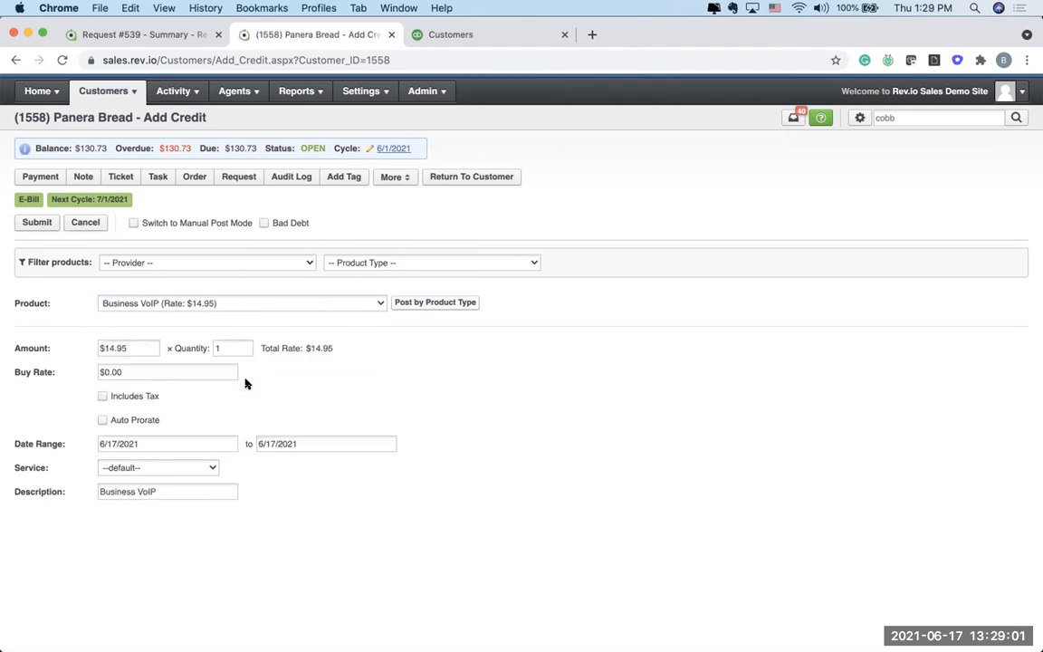
left_click(41, 223)
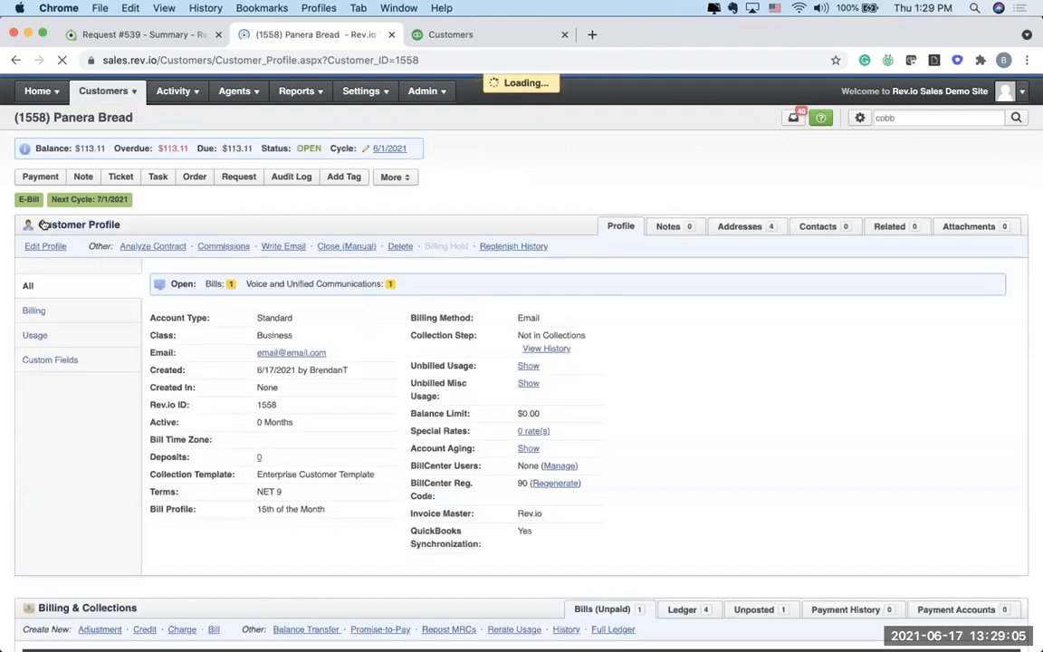
Step: Select the unposted Business VoIP credit and create a manual bill for it with the default settings
scroll(287, 400, "down", 1)
scroll(288, 399, "down", 1)
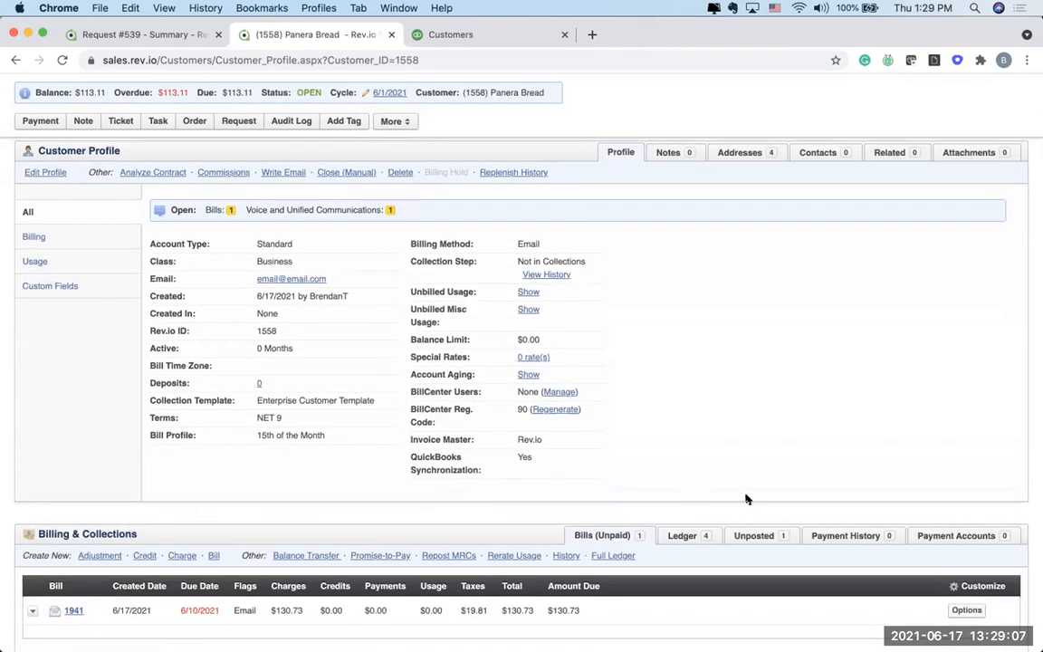
left_click(744, 534)
scroll(584, 372, "down", 4)
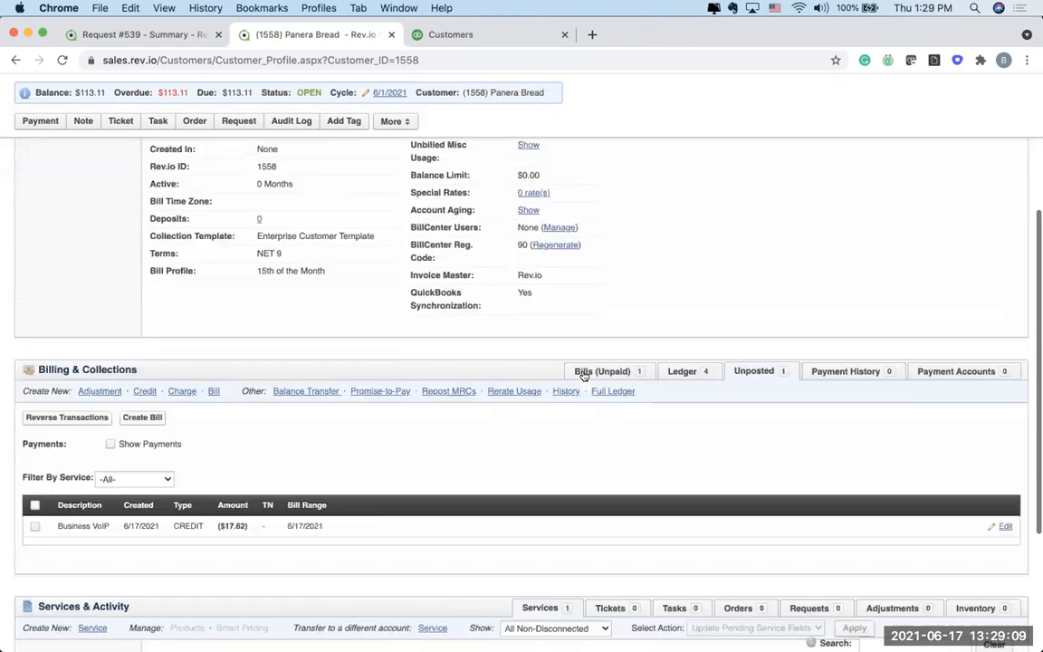
left_click(34, 505)
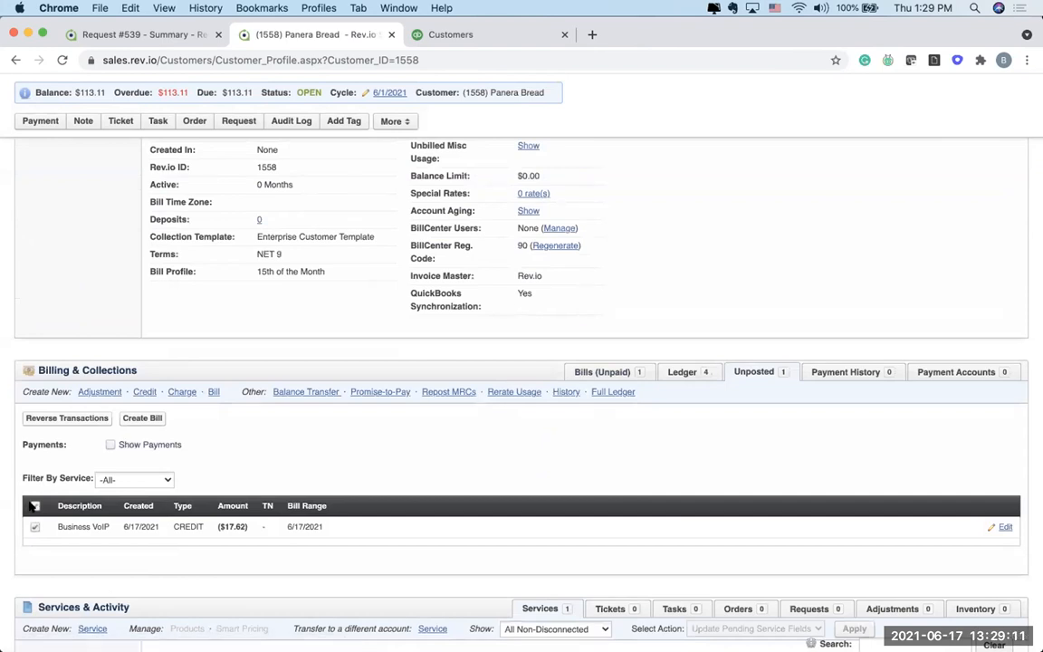
left_click(214, 391)
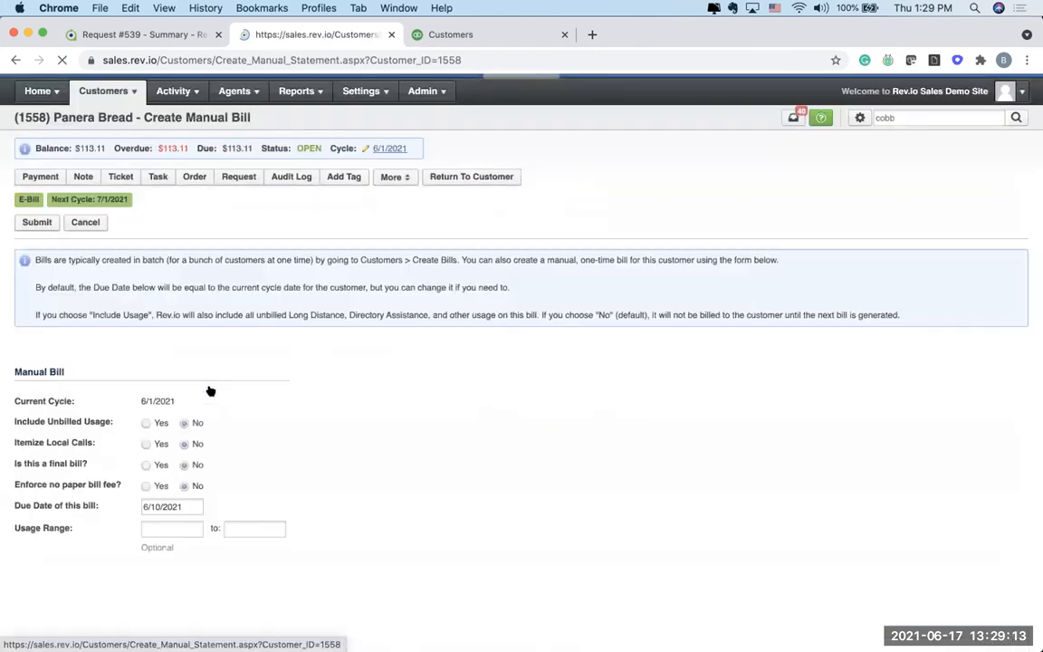
left_click(37, 223)
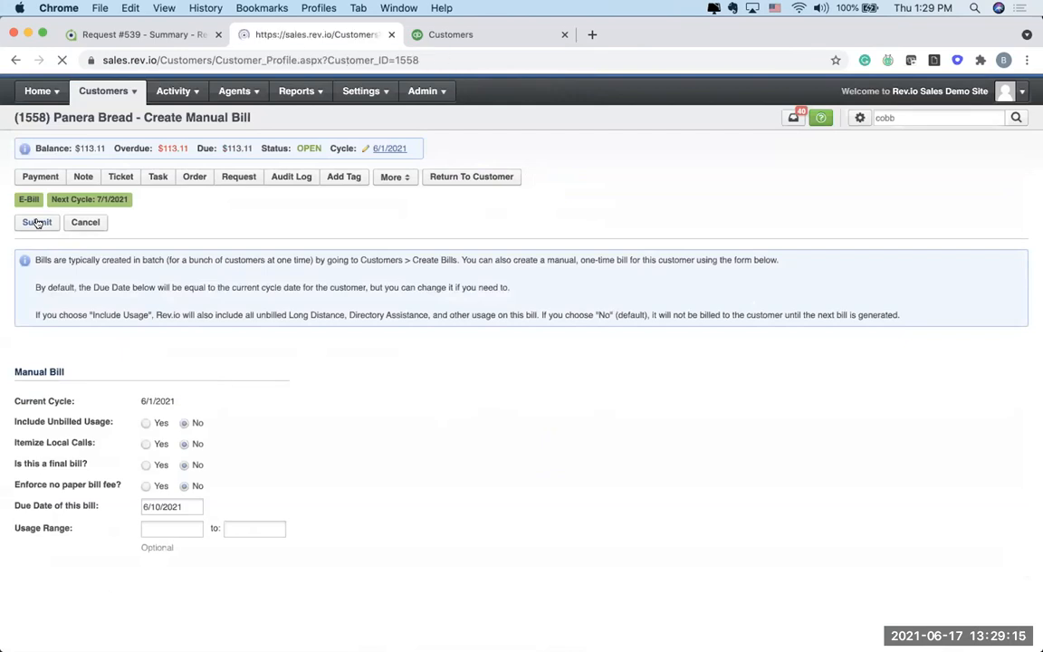
Step: Show the unpaid bills again and expand the credit bill to examine its credit and tax breakdown
scroll(372, 501, "down", 5)
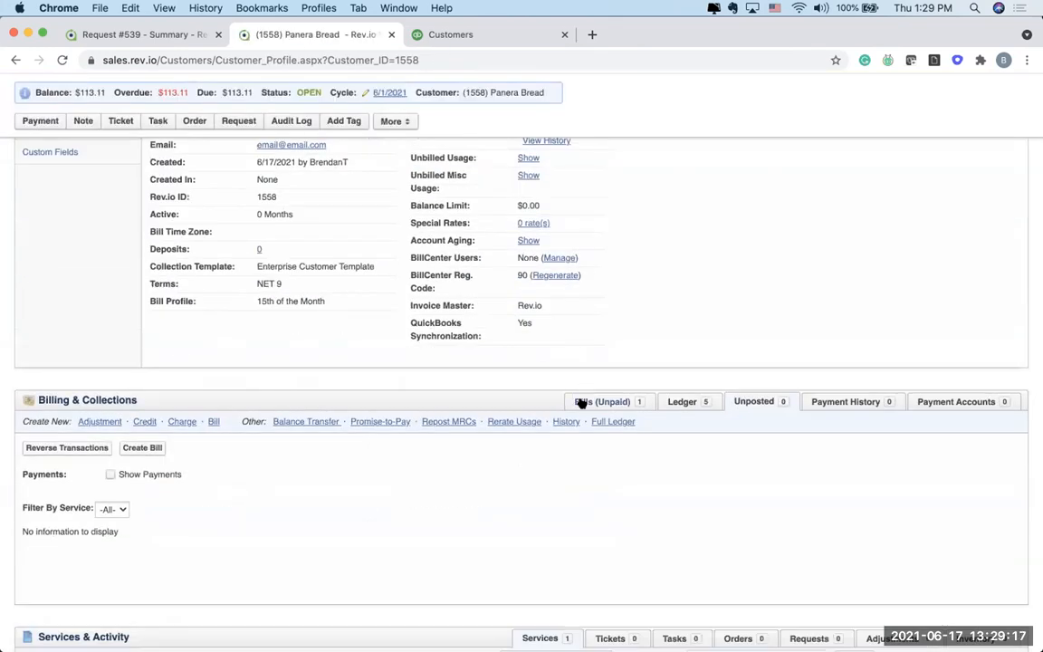
left_click(580, 401)
scroll(355, 407, "down", 2)
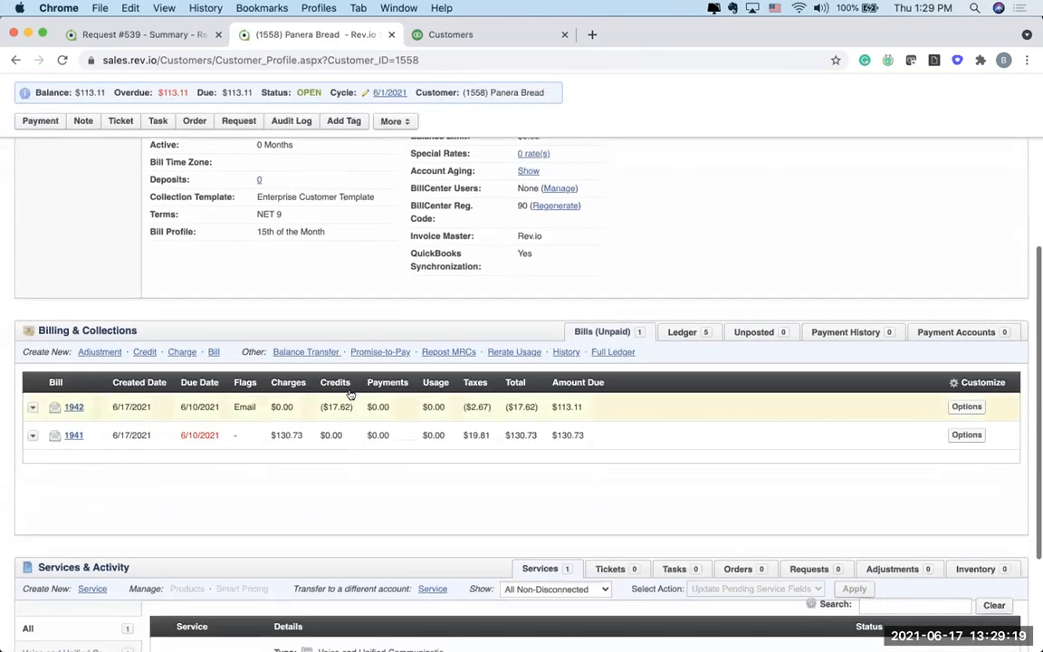
left_click(292, 400)
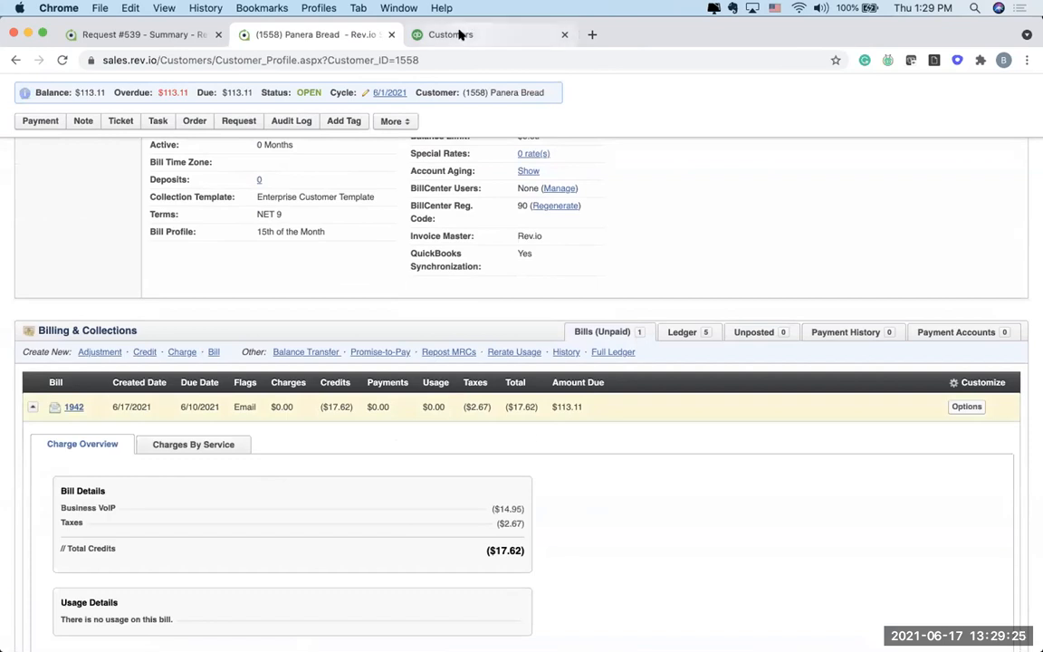
Step: Switch to QuickBooks and refresh the Panera Bread transaction list to check for the synchronized credit
left_click(459, 34)
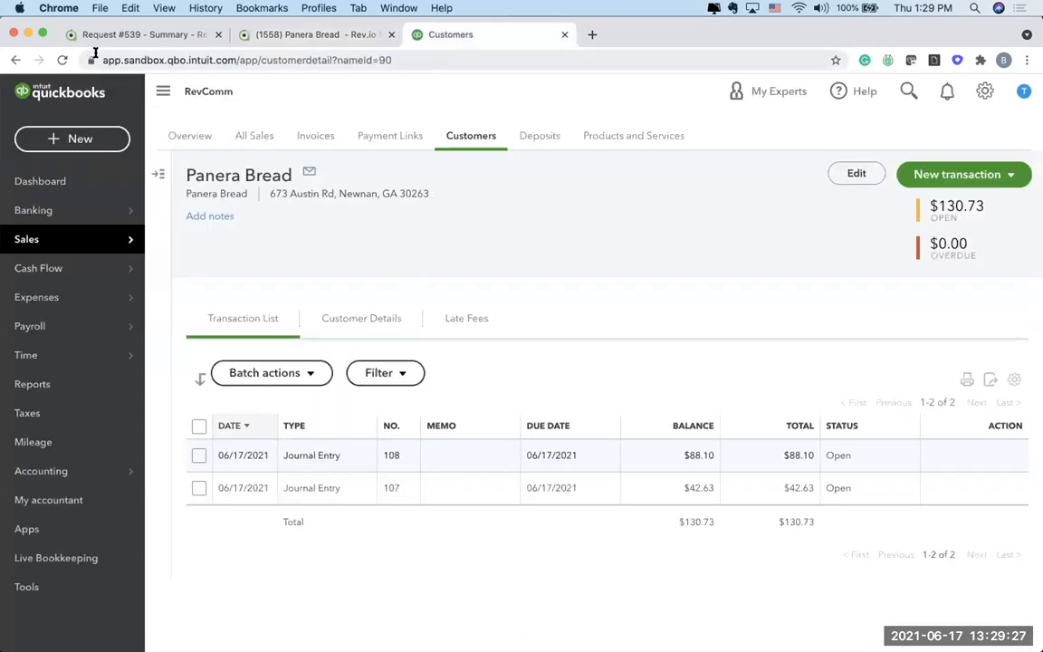
left_click(61, 60)
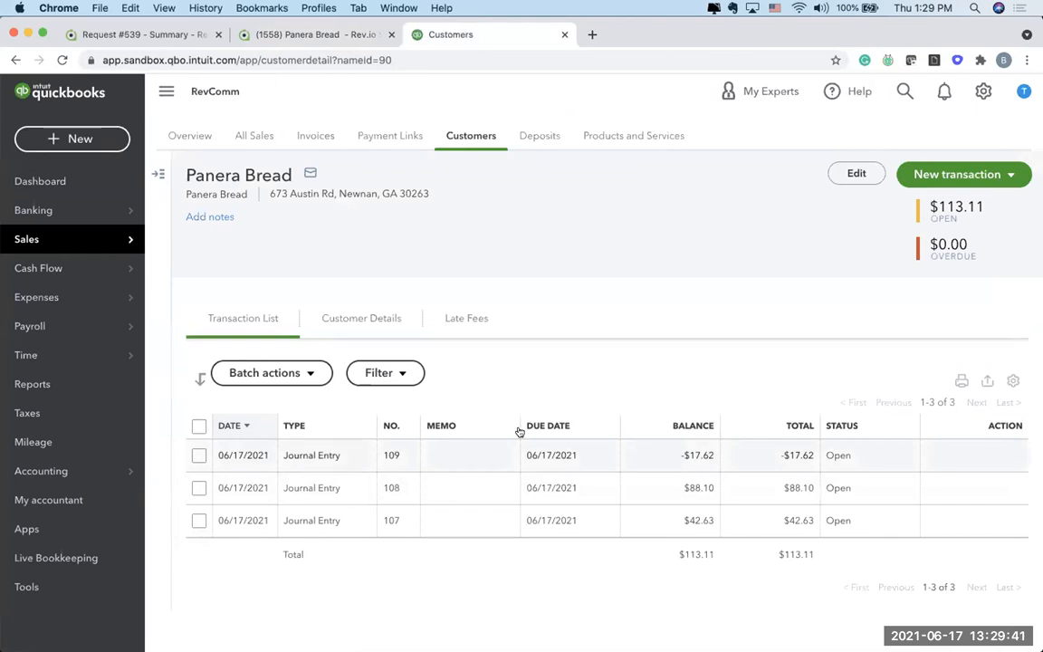
left_click(463, 426)
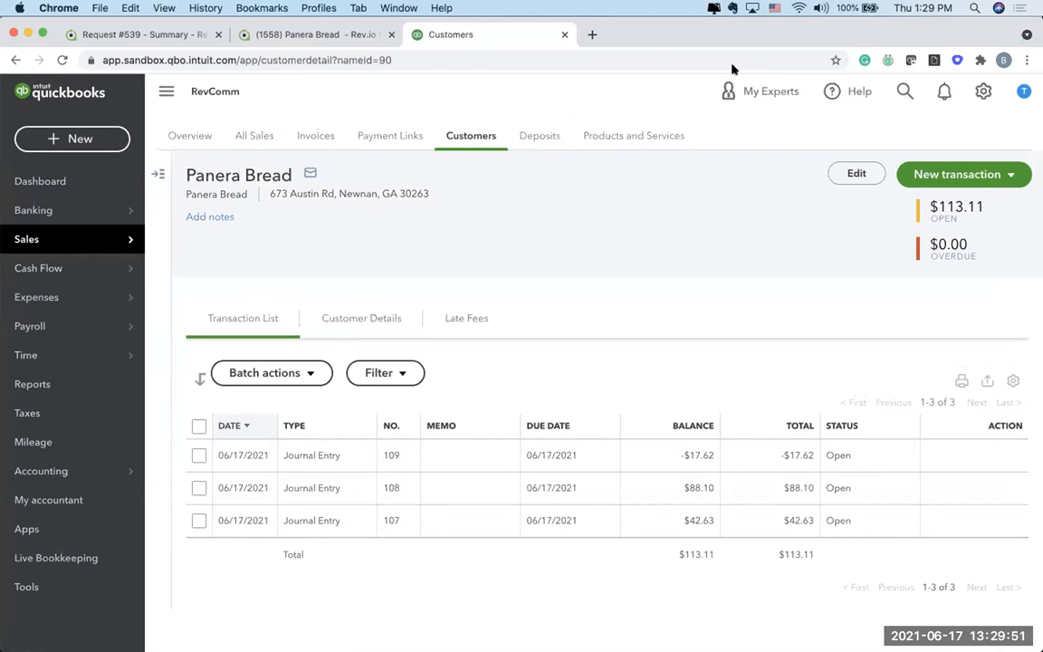
Step: Return to Rev.io, submit a cash payment of $113.11 for Panera Bread, and save the payment details
left_click(324, 37)
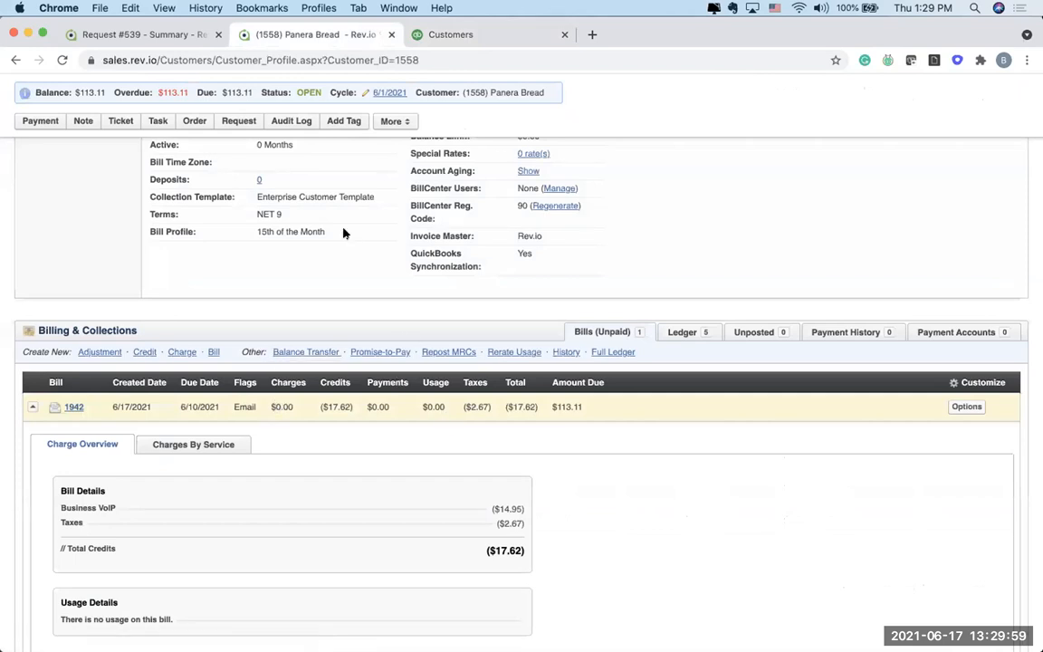
scroll(343, 234, "up", 5)
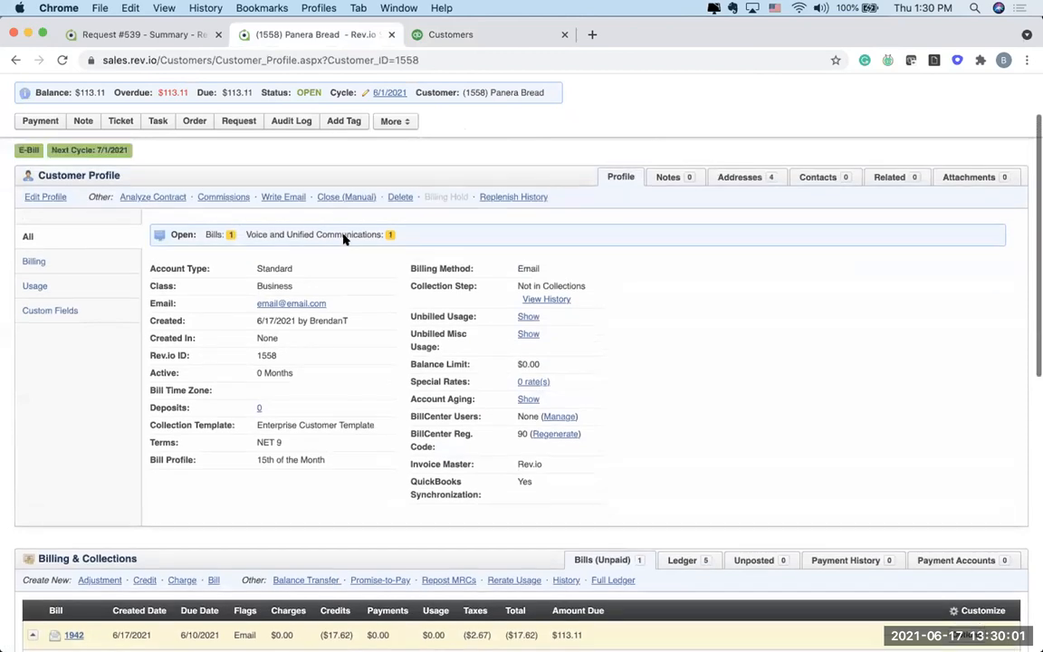
scroll(343, 235, "up", 2)
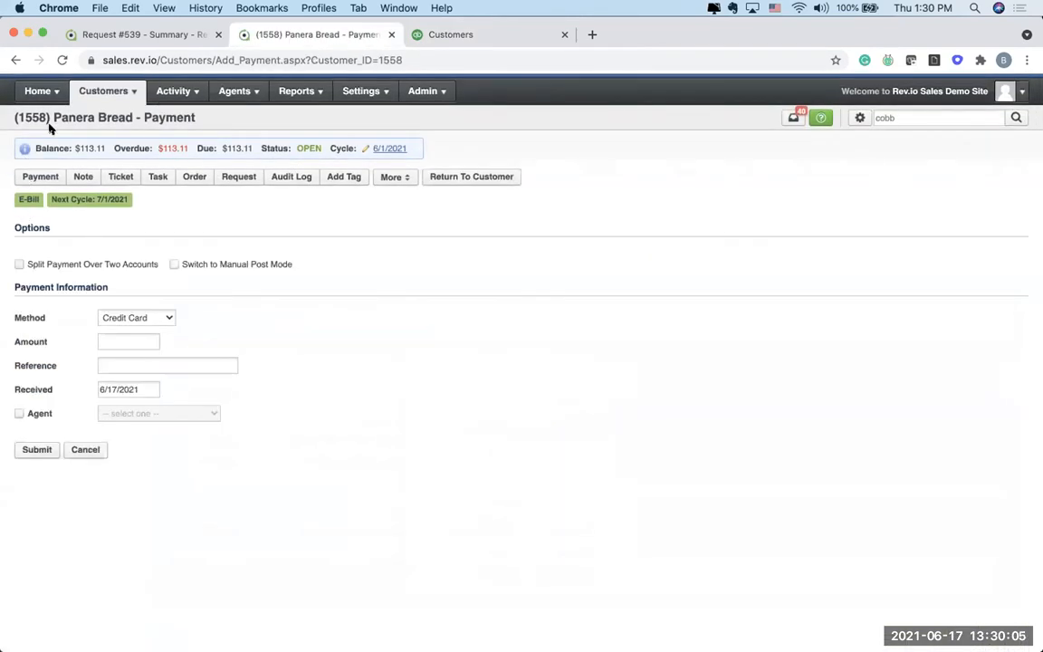
left_click(134, 318)
left_click(132, 339)
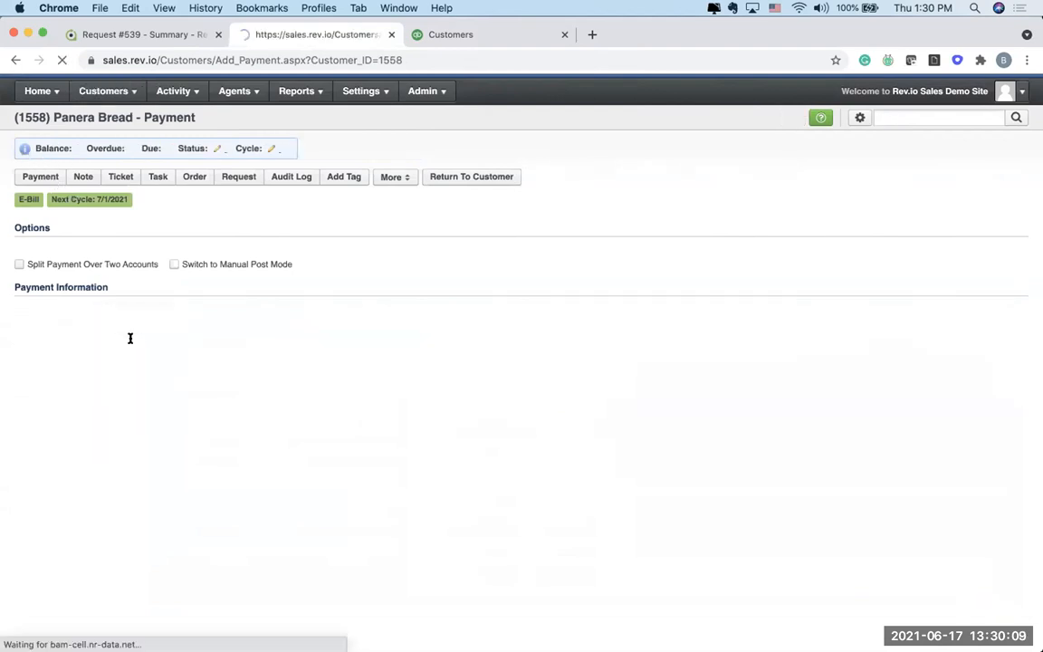
type("113.11")
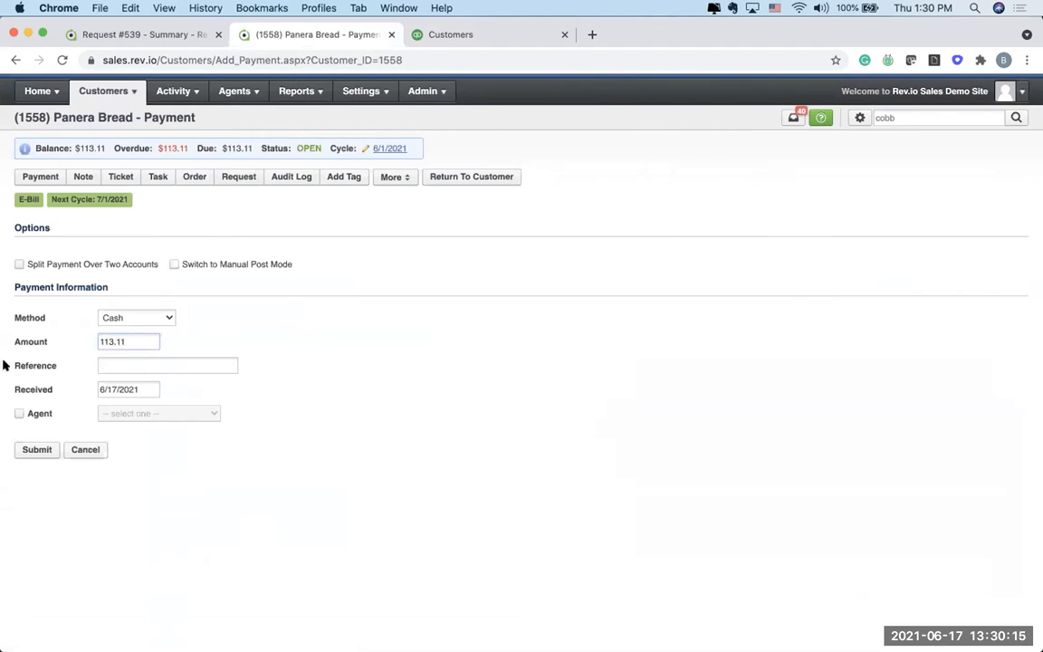
left_click(16, 449)
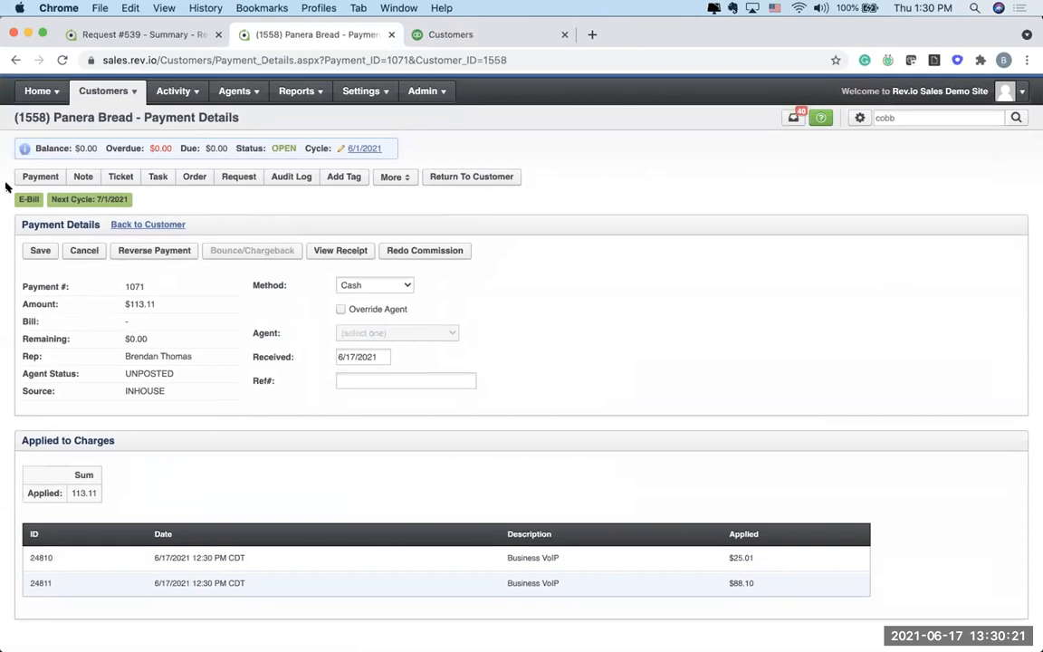
left_click(32, 245)
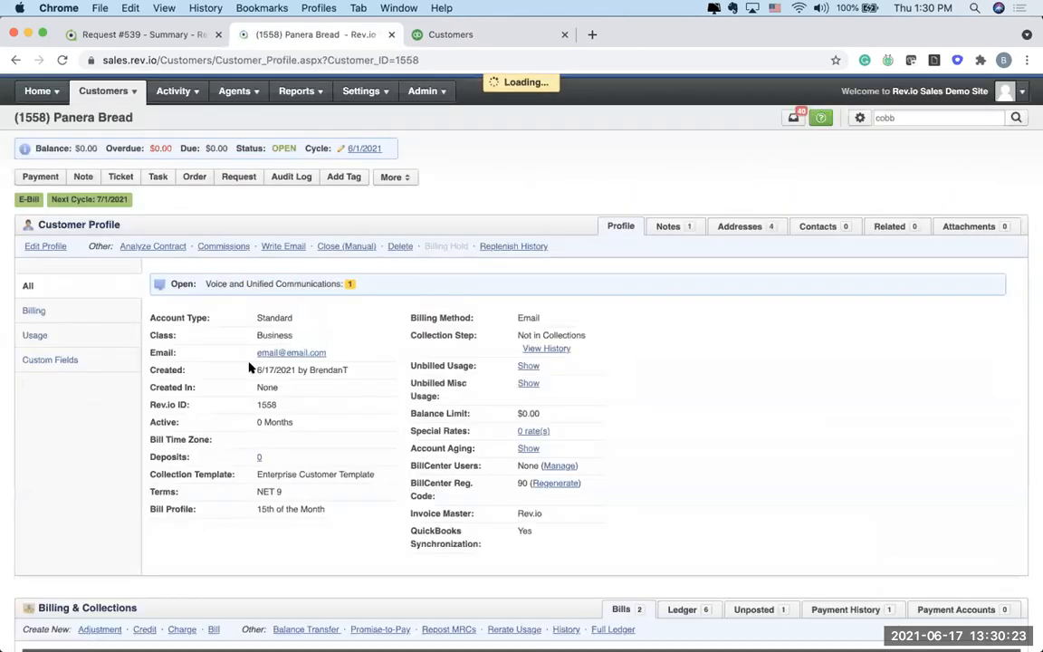
Step: Show Panera Bread's payment history under Billing & Collections and examine the cash payment and the account balance
scroll(471, 407, "down", 2)
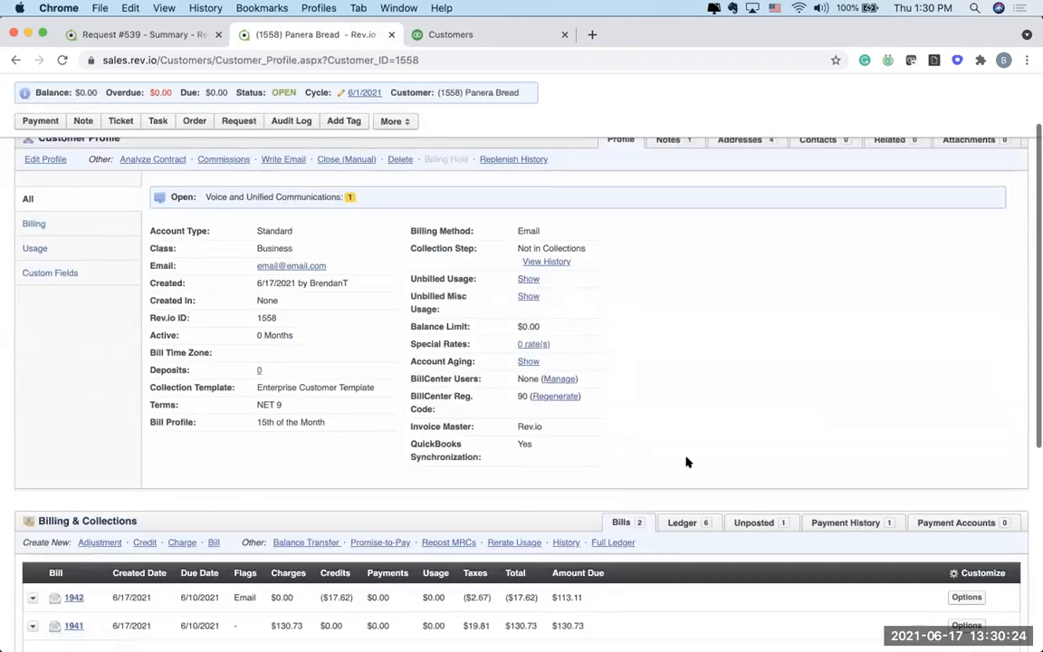
left_click(842, 525)
scroll(338, 516, "down", 3)
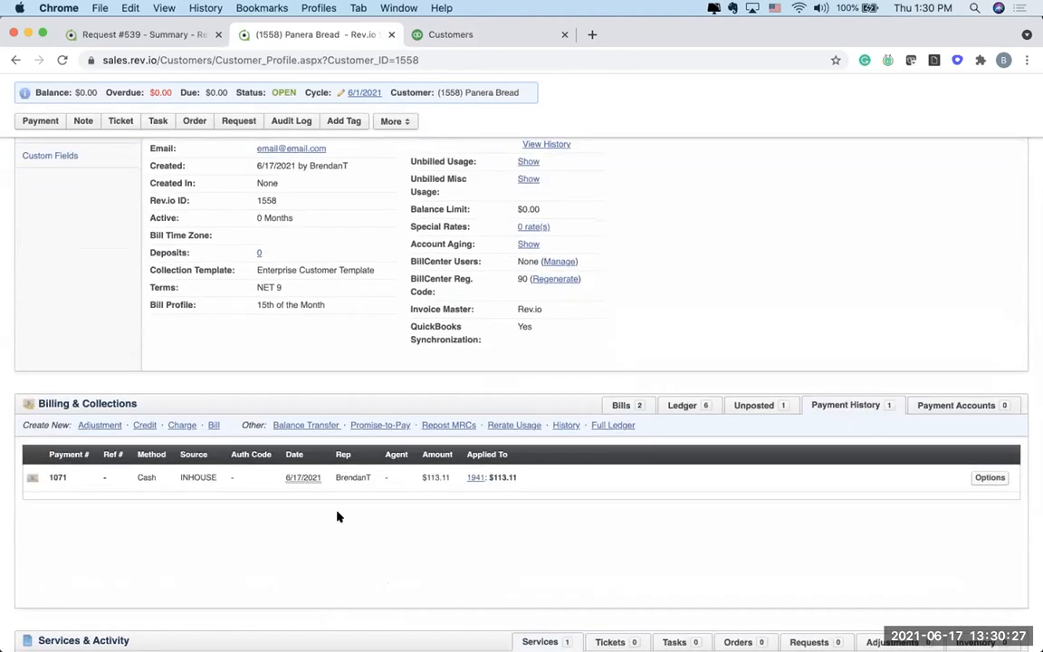
scroll(438, 409, "up", 5)
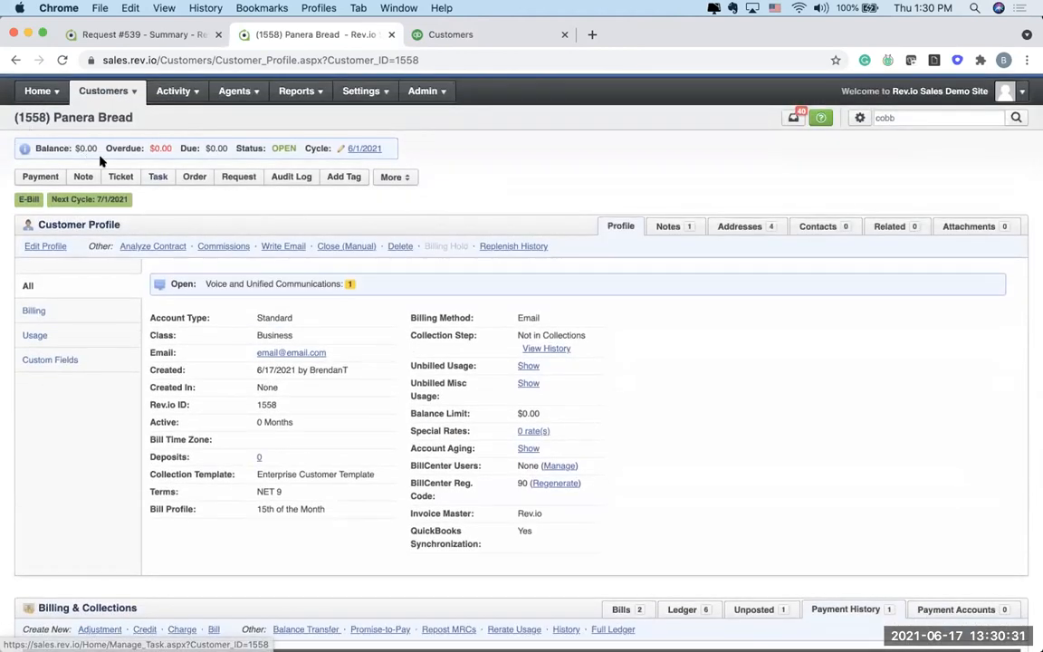
Step: Switch to QuickBooks and refresh the Panera Bread transaction list to check for the synchronized payment
left_click(450, 36)
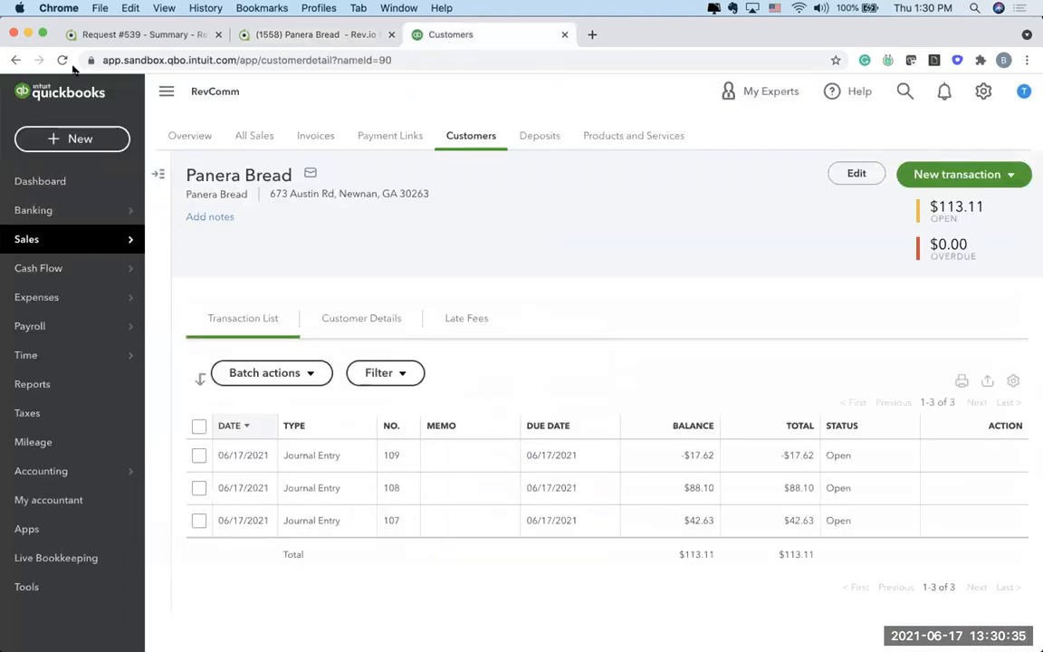
left_click(61, 60)
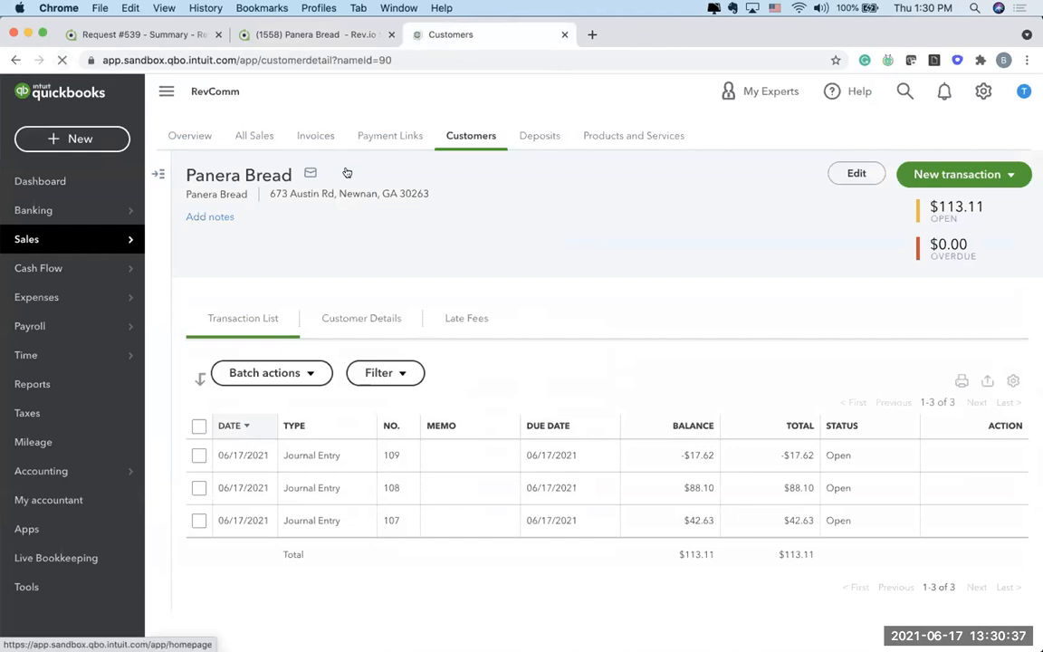